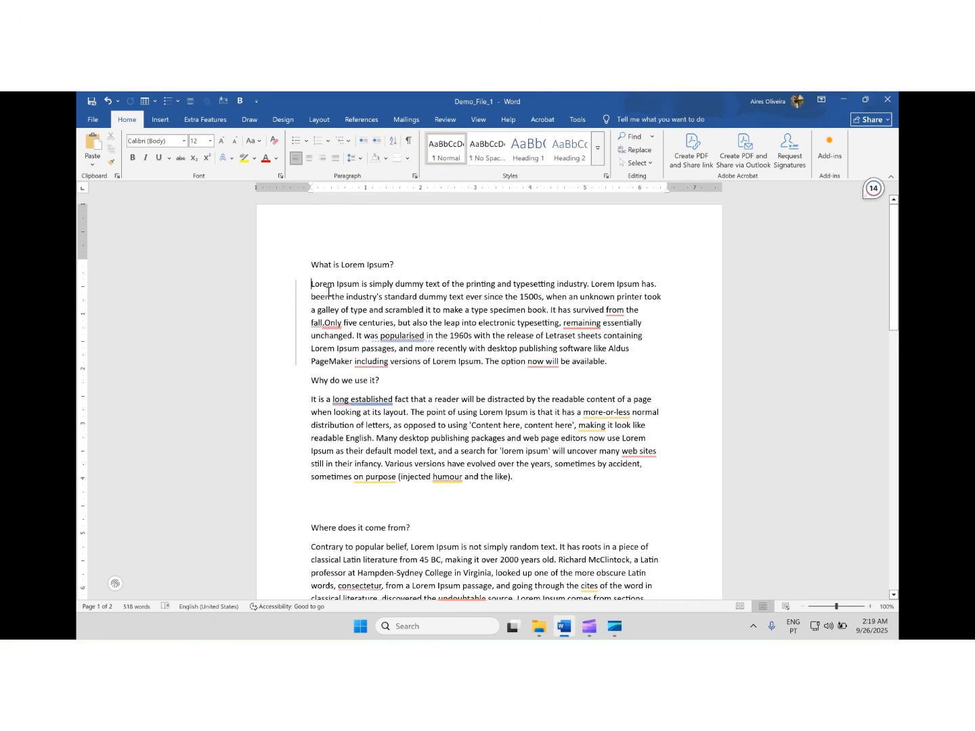
# Delete the sentence "The option now will be available." from the end of the first Lorem Ipsum paragraph
pyautogui.moveTo(317, 286); pyautogui.dragTo(555, 297)
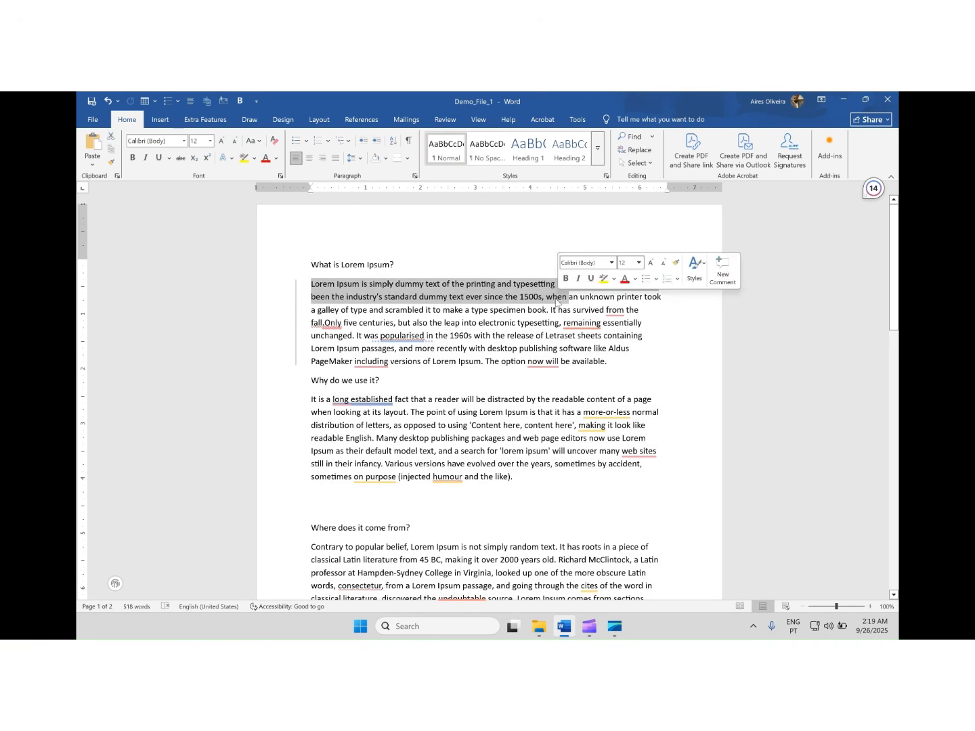
pyautogui.click(555, 295)
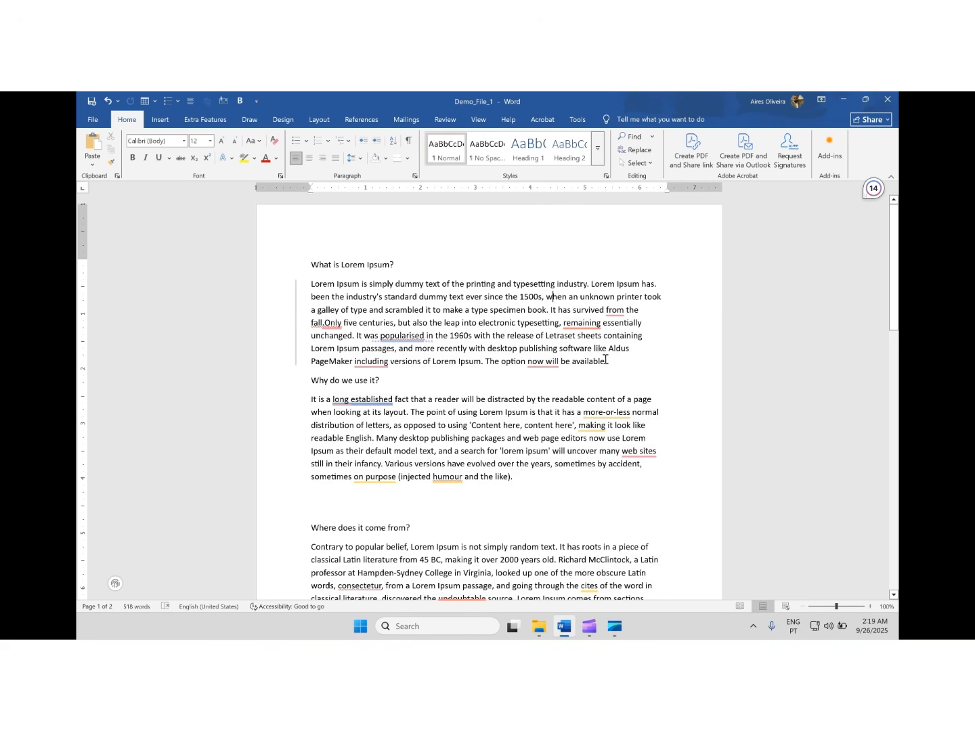
pyautogui.moveTo(619, 360); pyautogui.dragTo(483, 361)
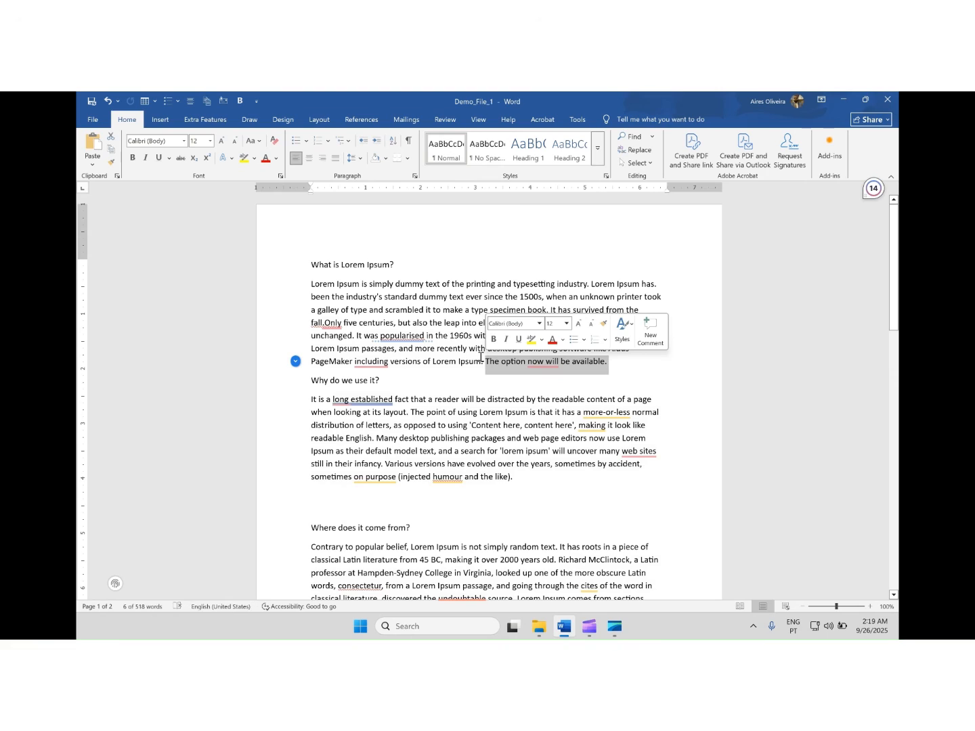
pyautogui.press('BackSpace')
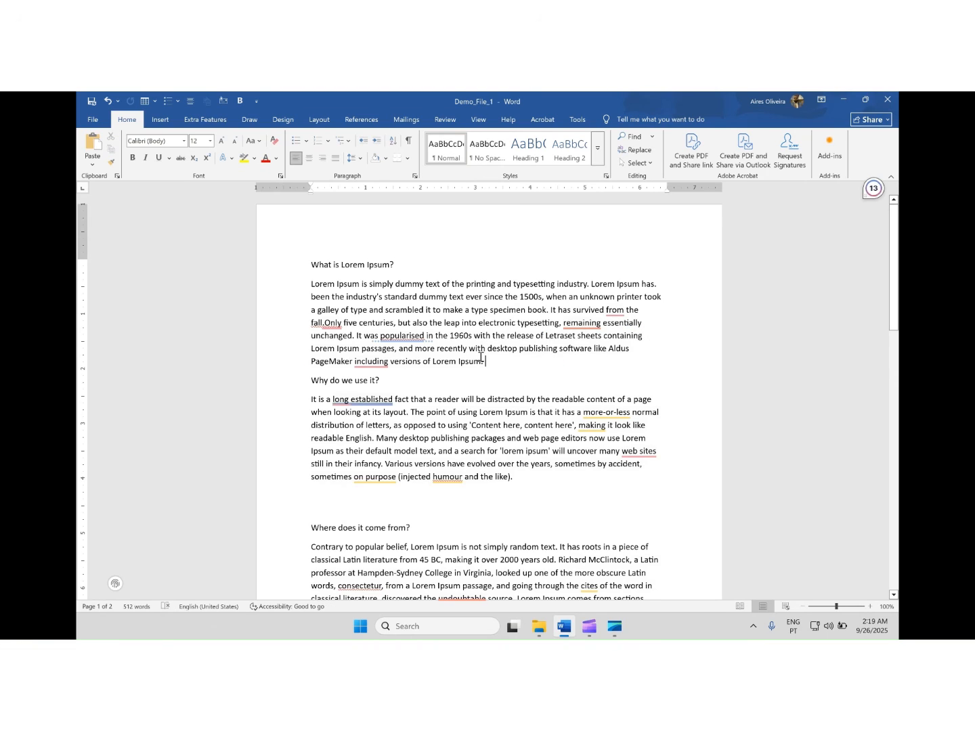
# Add the sentence "This is a new word." at the end of the "Why do we use it?" paragraph
pyautogui.scroll(-1, 529, 455)
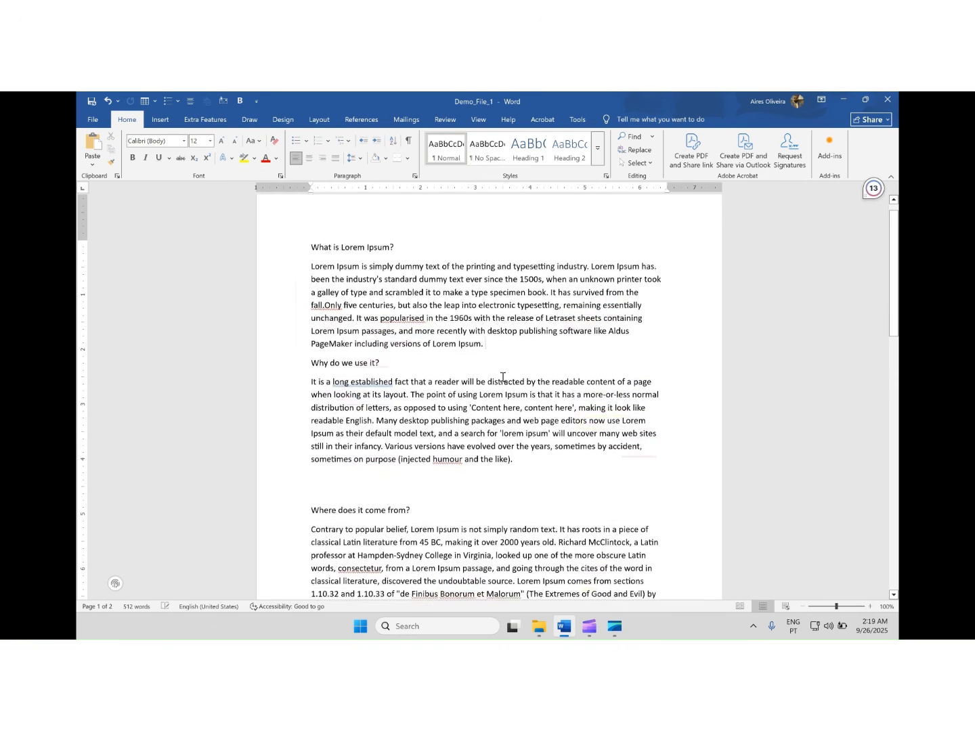
pyautogui.click(551, 460)
pyautogui.write('This n')
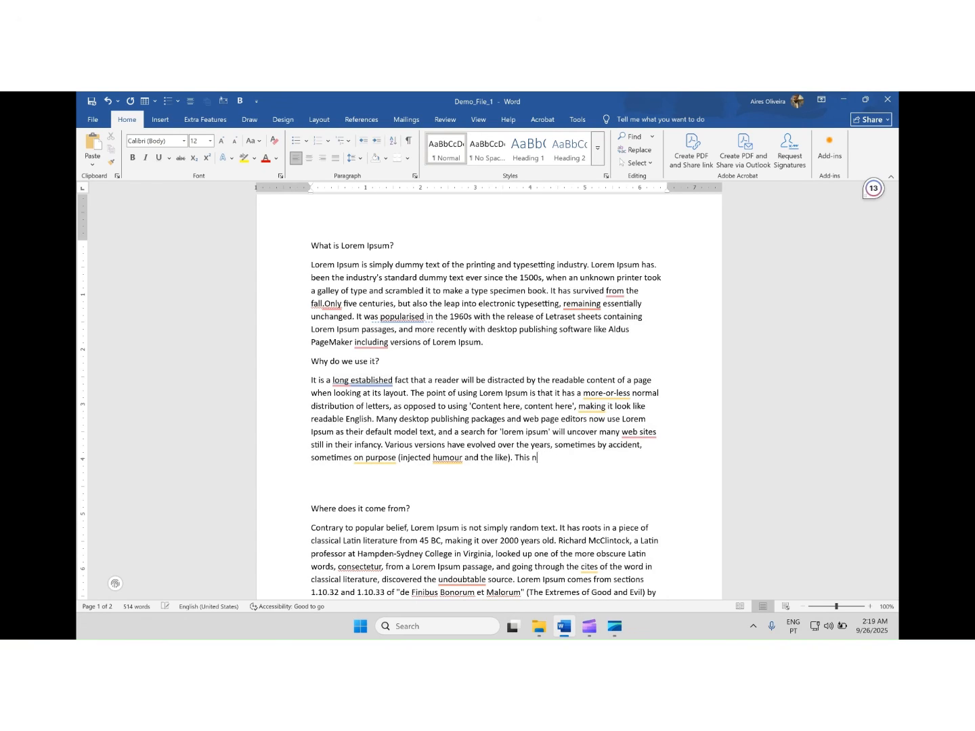
pyautogui.press('BackSpace')
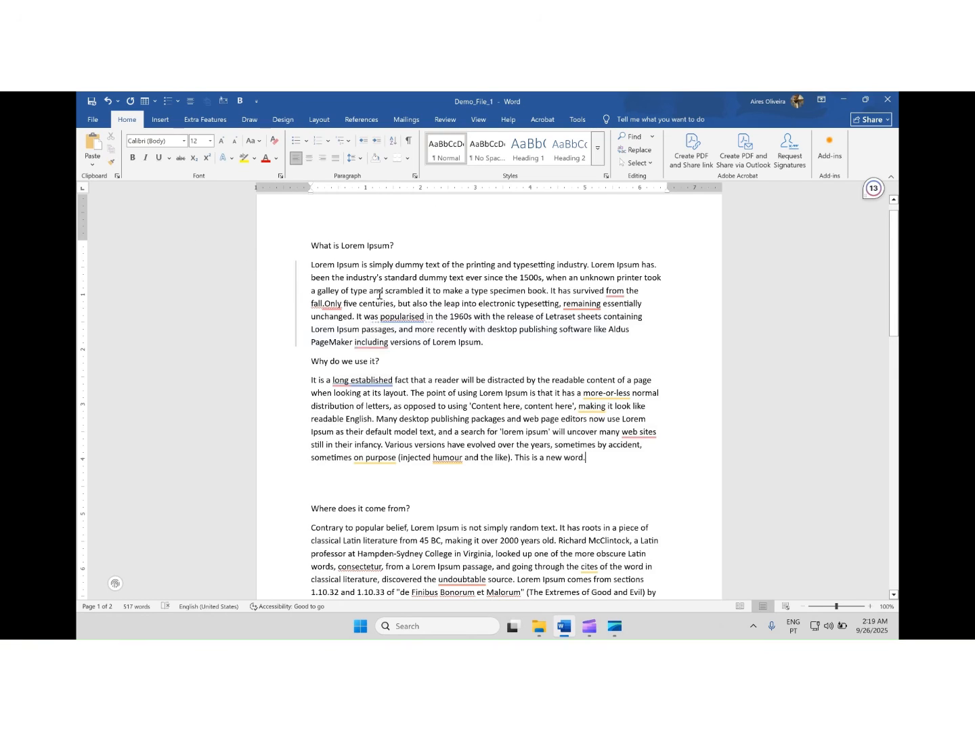
# Save the changes to Demo_File_1 under its existing name
pyautogui.moveTo(359, 323)
pyautogui.click(93, 120)
pyautogui.click(112, 252)
# Create a new blank document and enter the text "This is a new document."
pyautogui.scroll(-1, 481, 352)
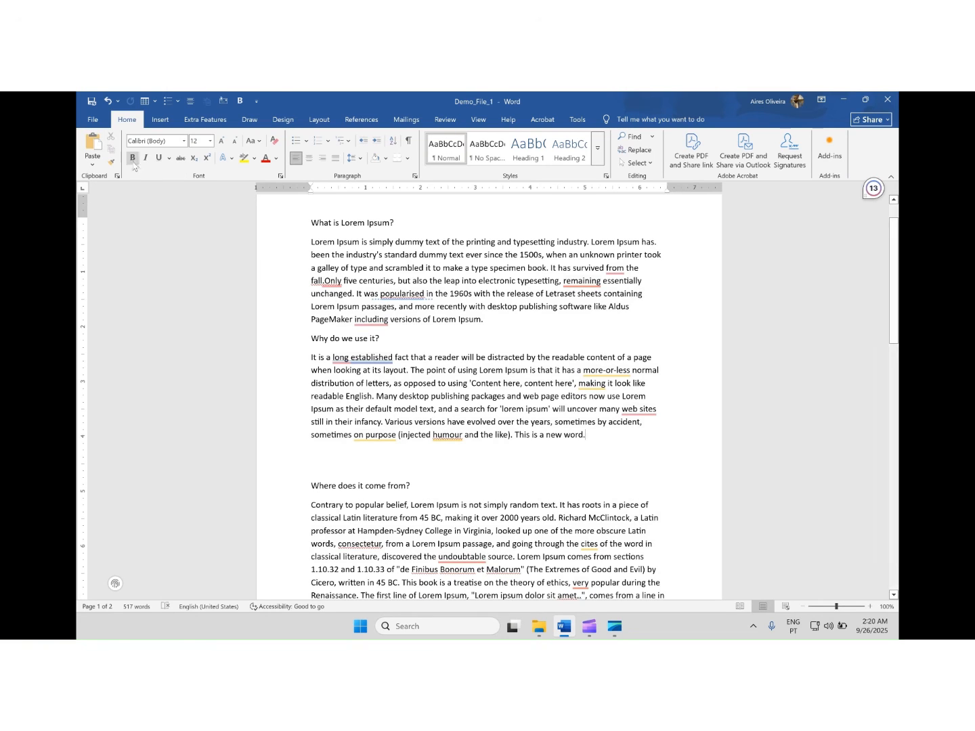
pyautogui.click(101, 125)
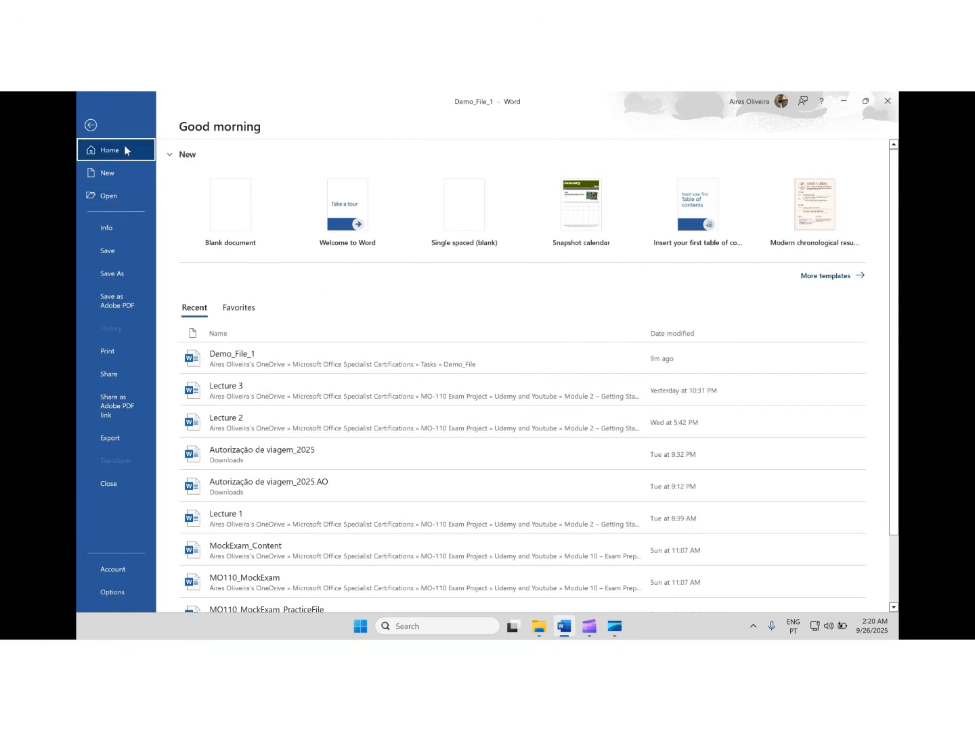
pyautogui.click(125, 176)
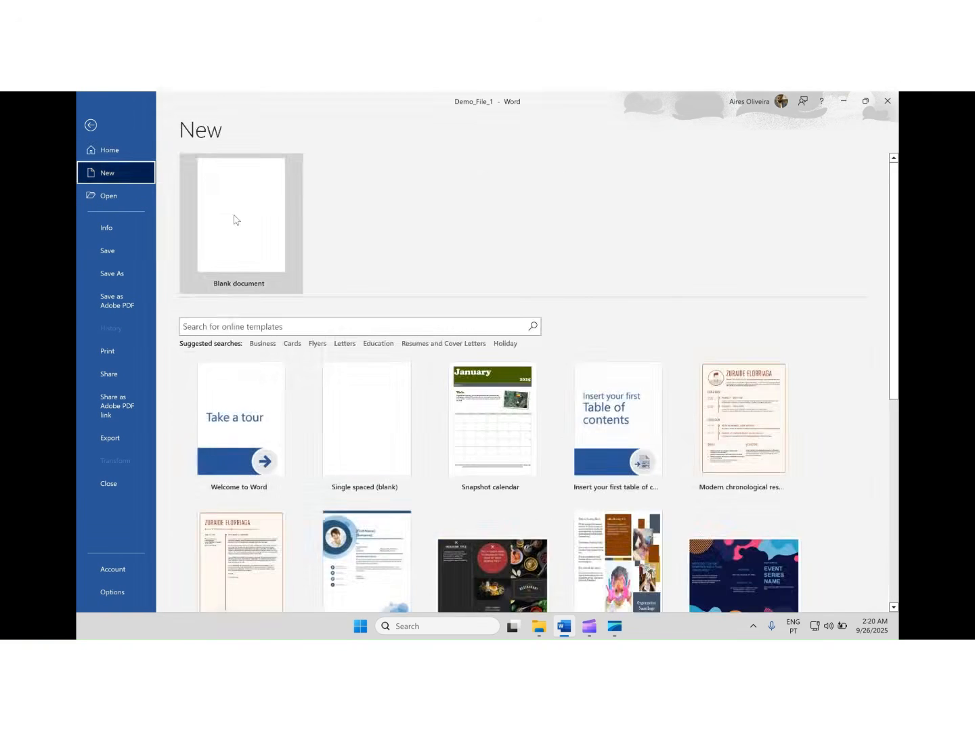
pyautogui.click(241, 215)
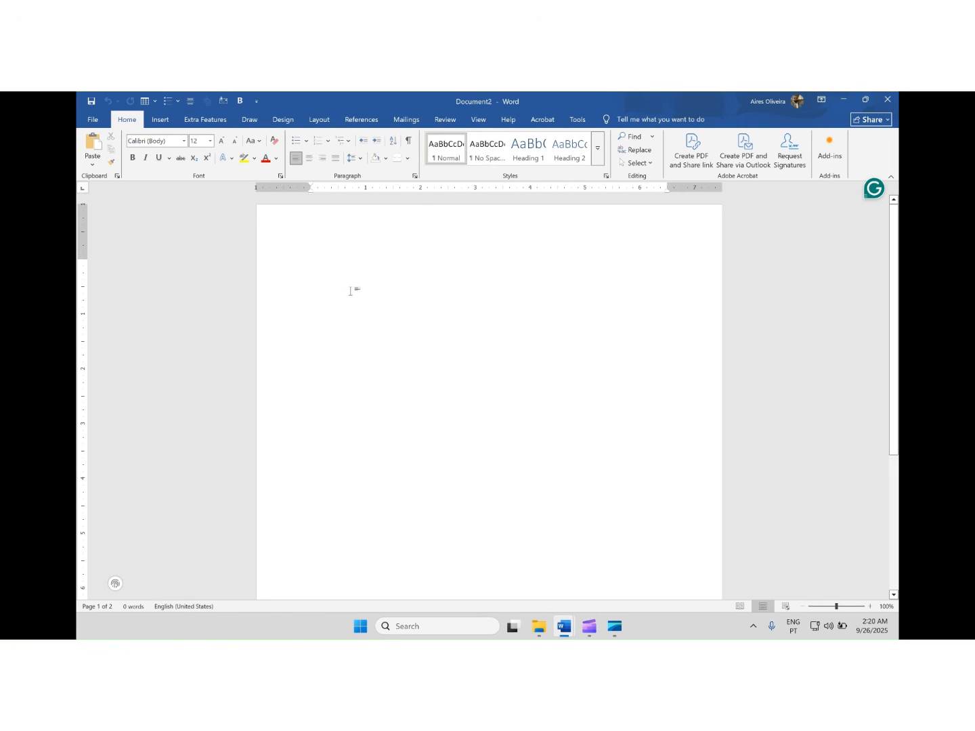
pyautogui.write('This is a r')
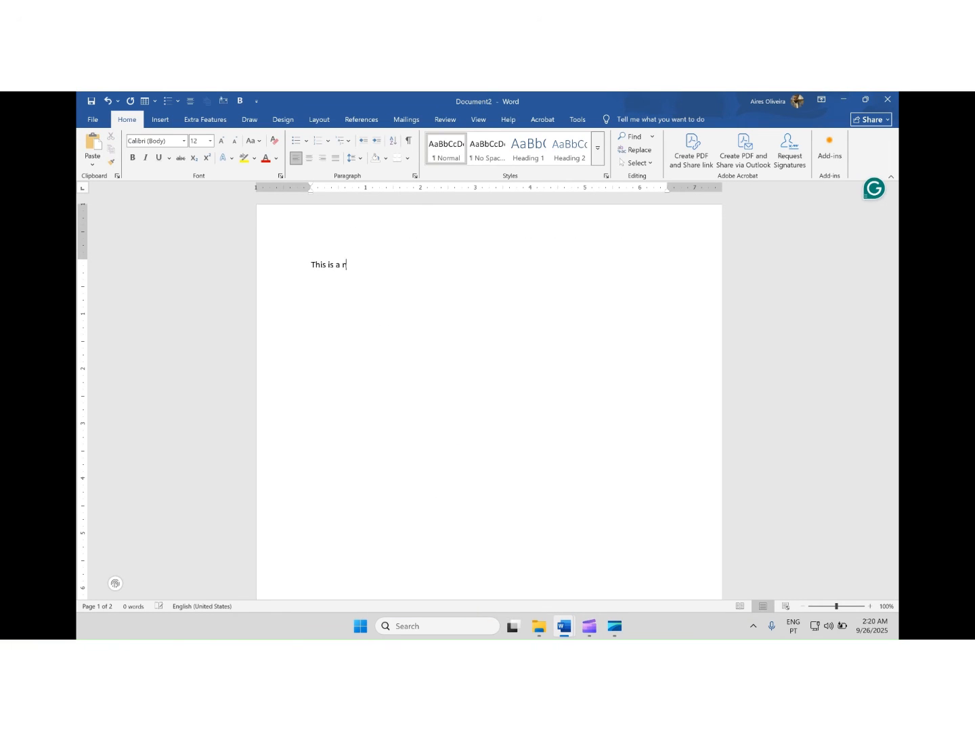
pyautogui.write('ew document.')
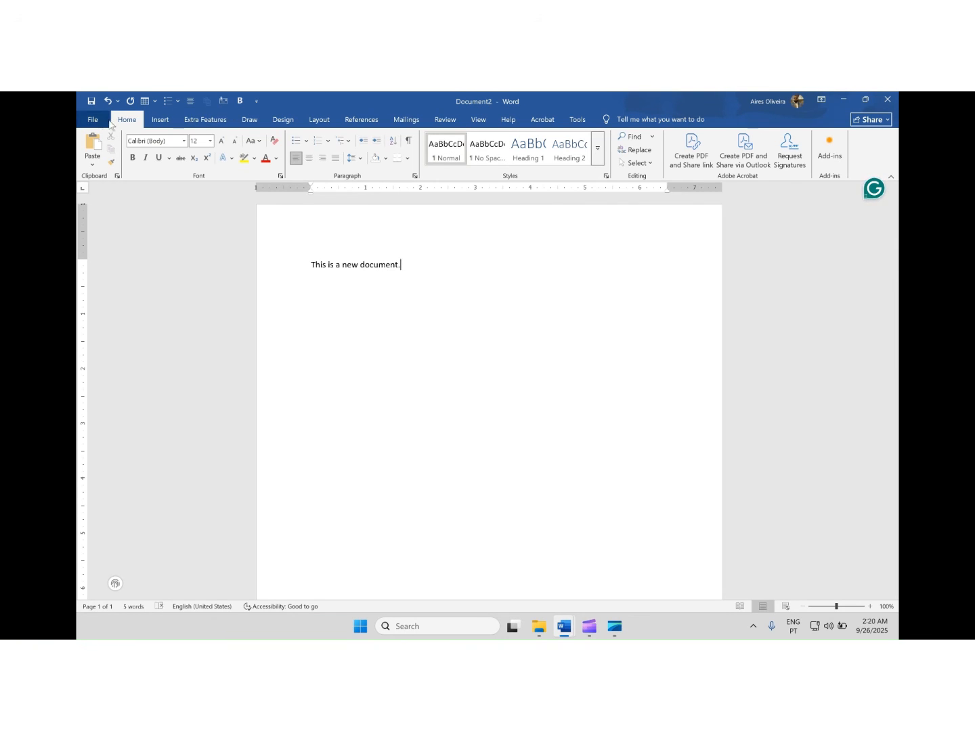
# Start saving the new document and browse its possible save locations in the Save As dialog
pyautogui.click(84, 121)
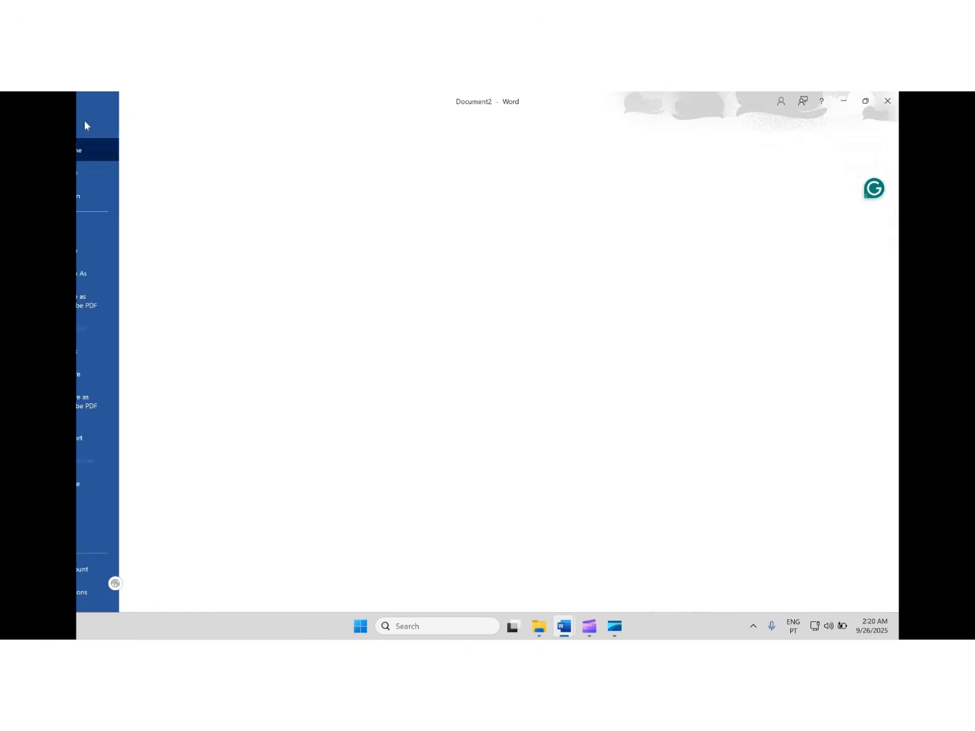
pyautogui.click(109, 252)
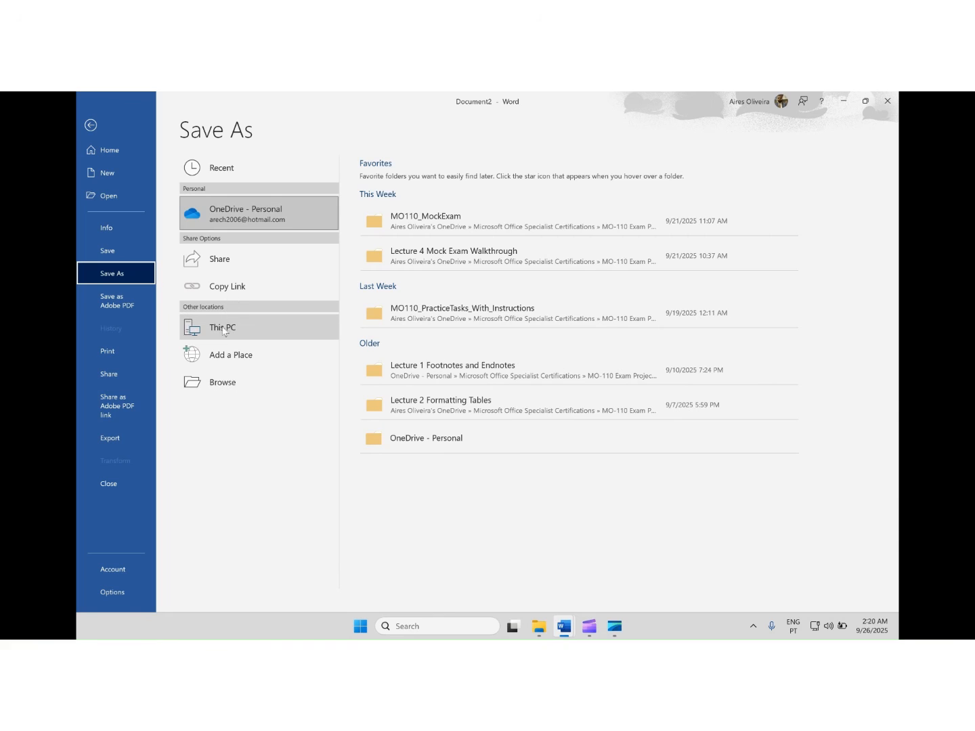
pyautogui.click(222, 383)
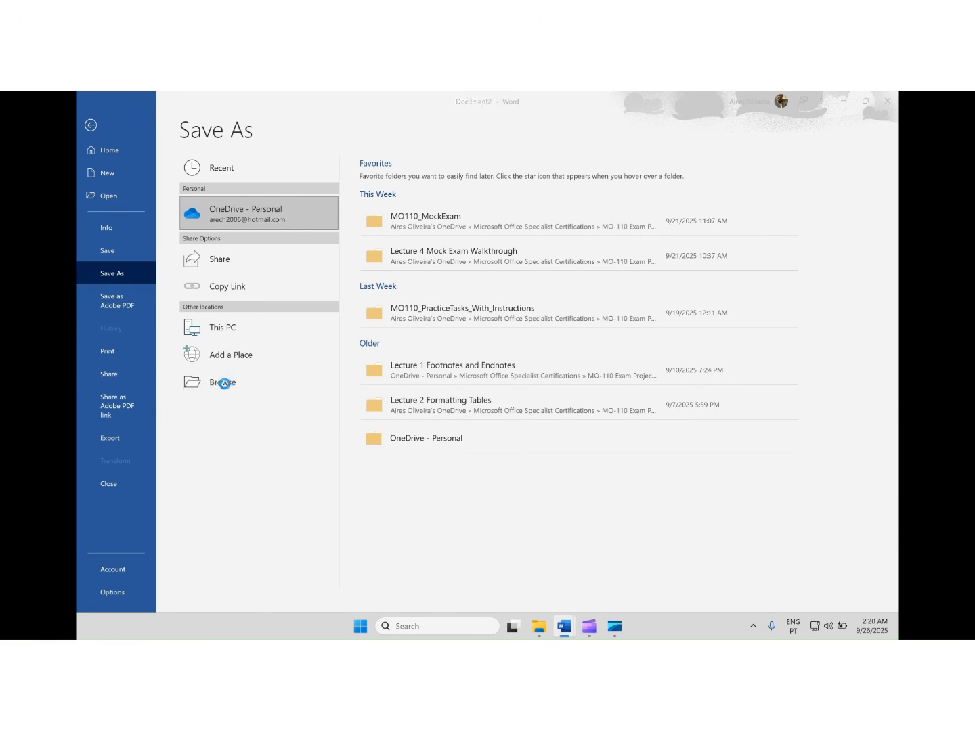
pyautogui.moveTo(164, 187); pyautogui.dragTo(163, 239)
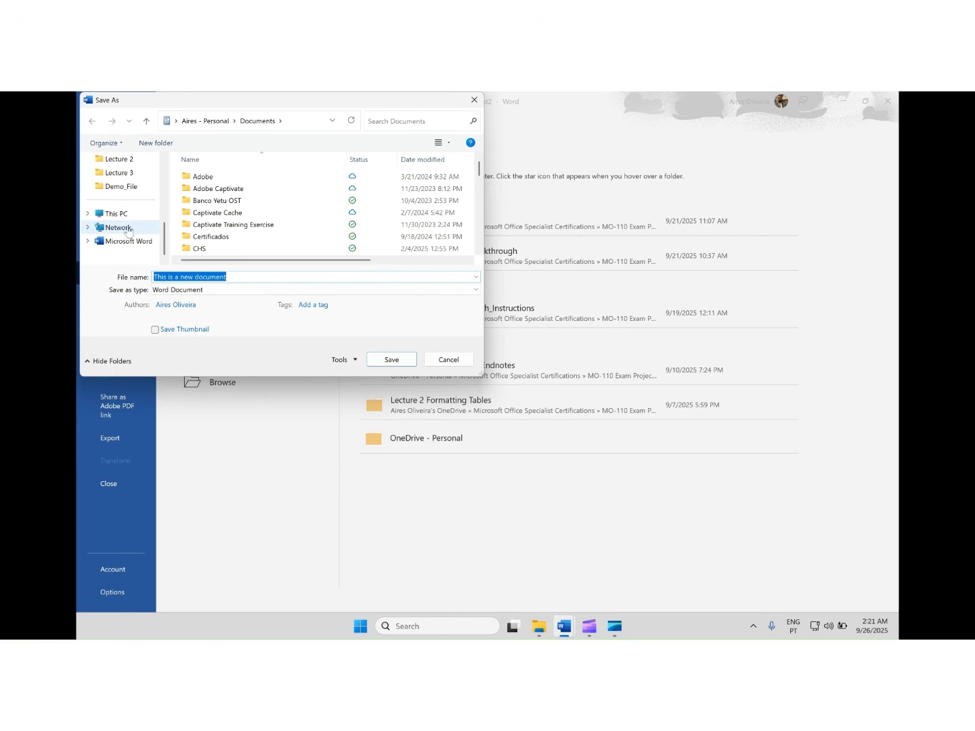
# Cancel saving the new document and close it without keeping its changes
pyautogui.click(447, 359)
pyautogui.click(88, 127)
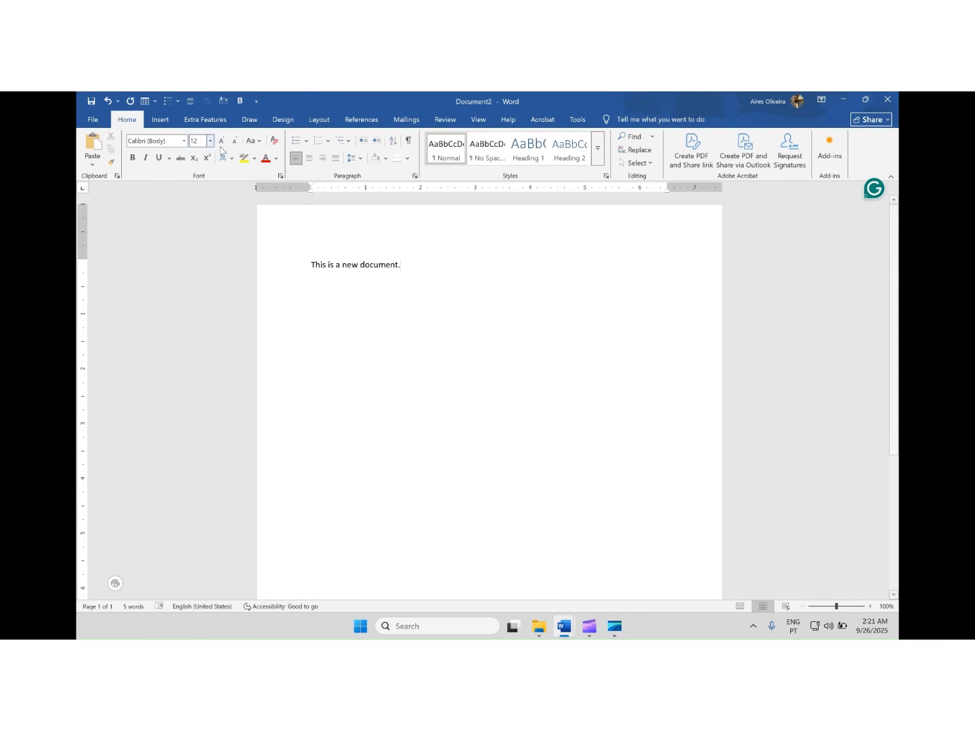
pyautogui.click(887, 100)
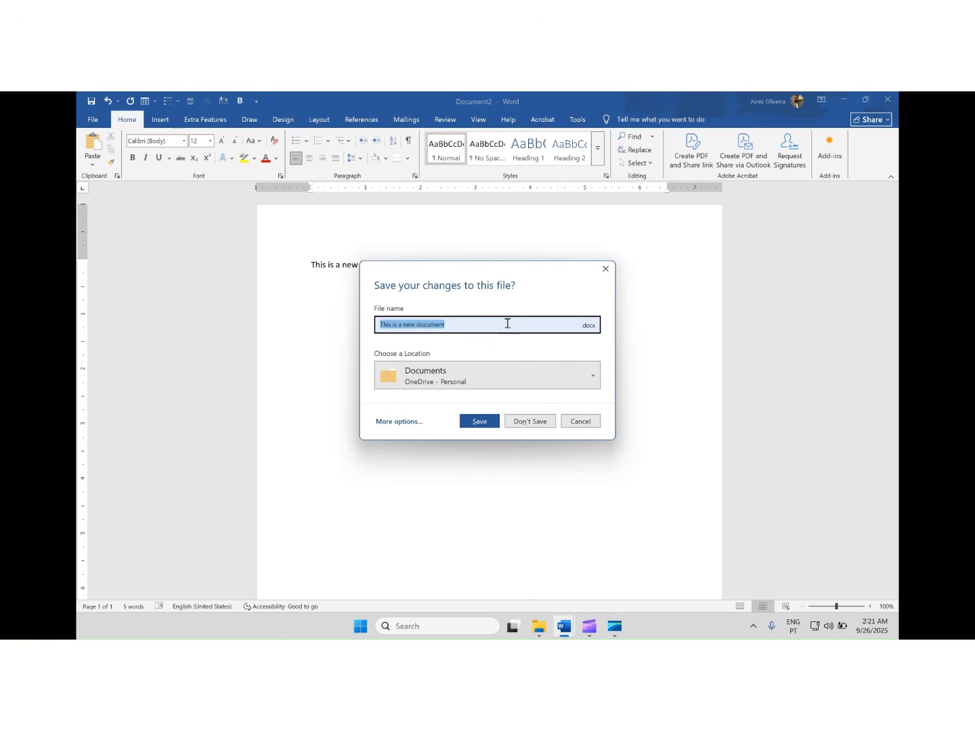
pyautogui.click(532, 422)
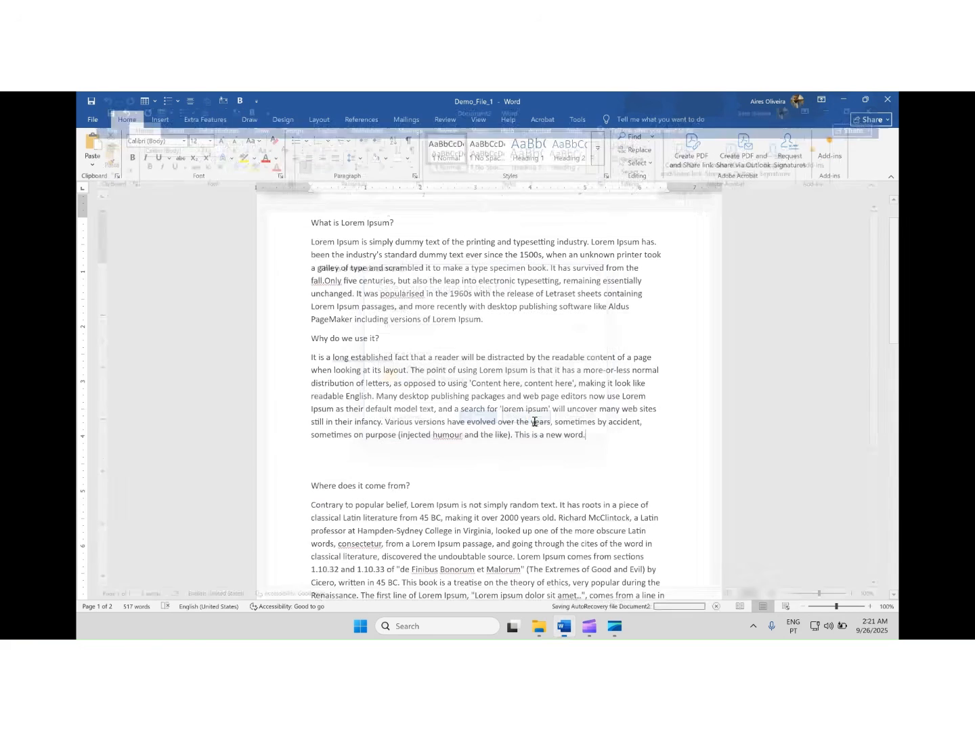
# Save a copy of Demo_File_1 as Demo_File_2 in the same Demo_File folder
pyautogui.scroll(2, 415, 239)
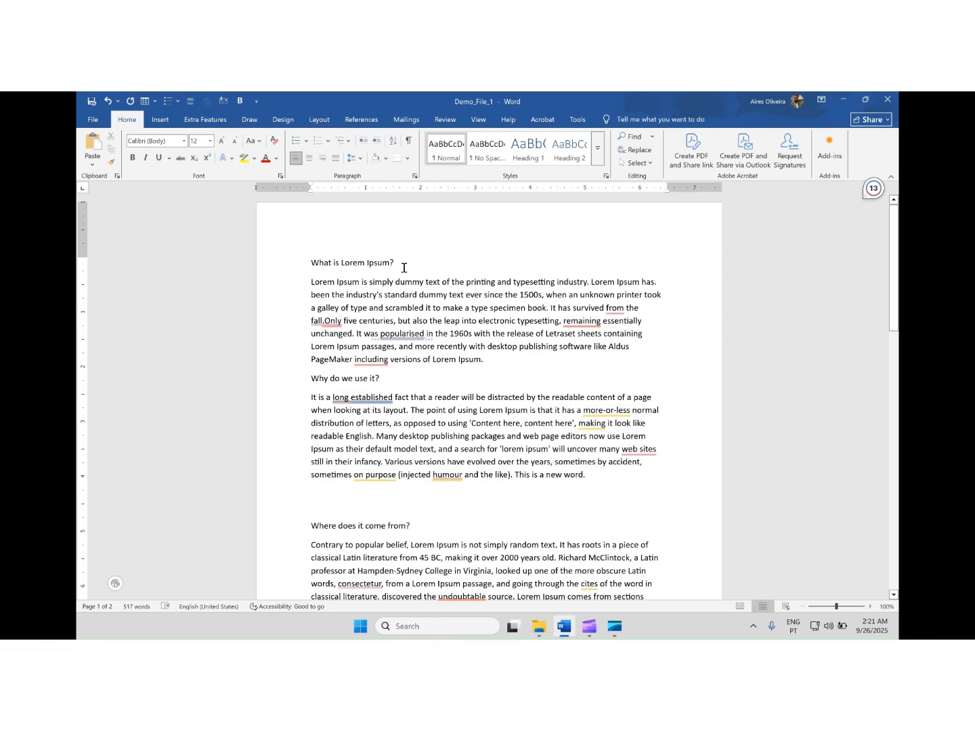
pyautogui.scroll(-1, 354, 279)
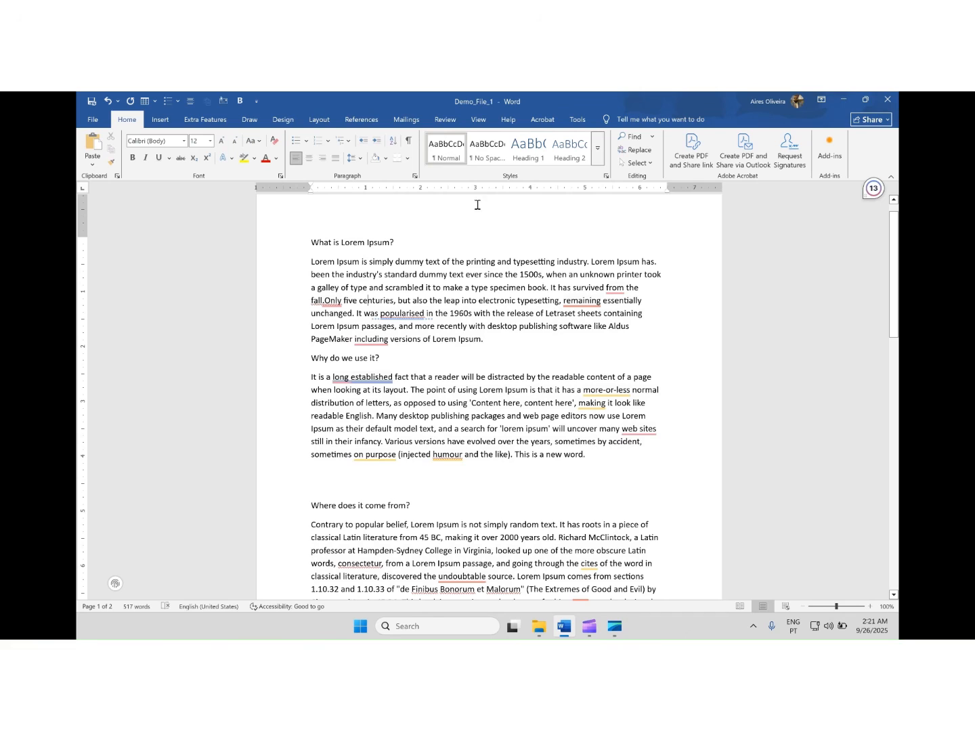
pyautogui.click(91, 119)
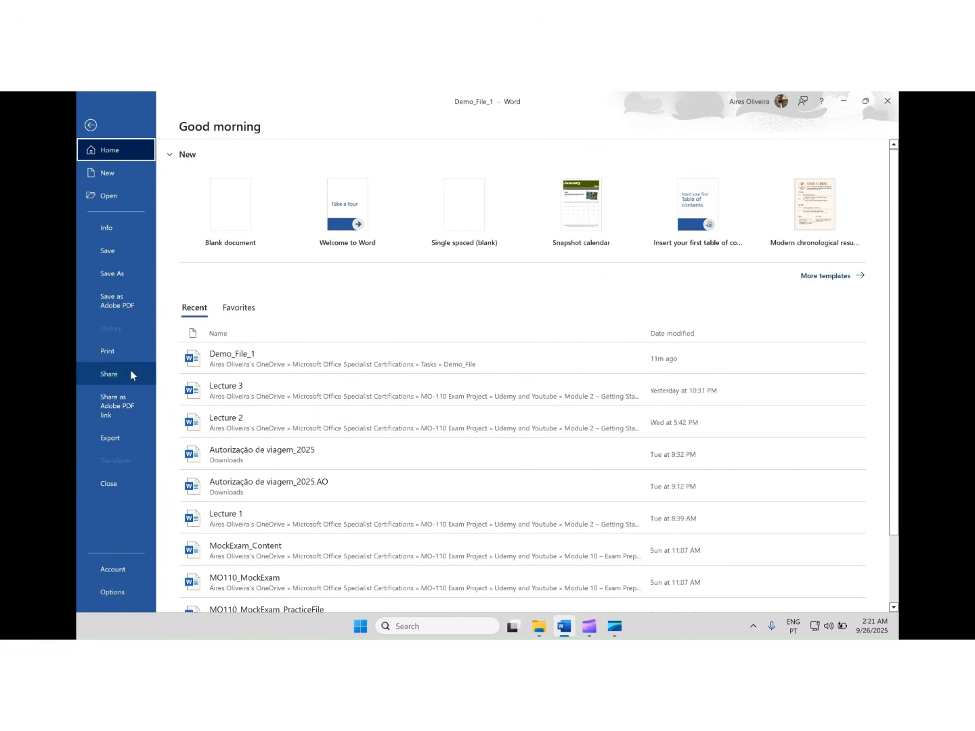
pyautogui.click(129, 274)
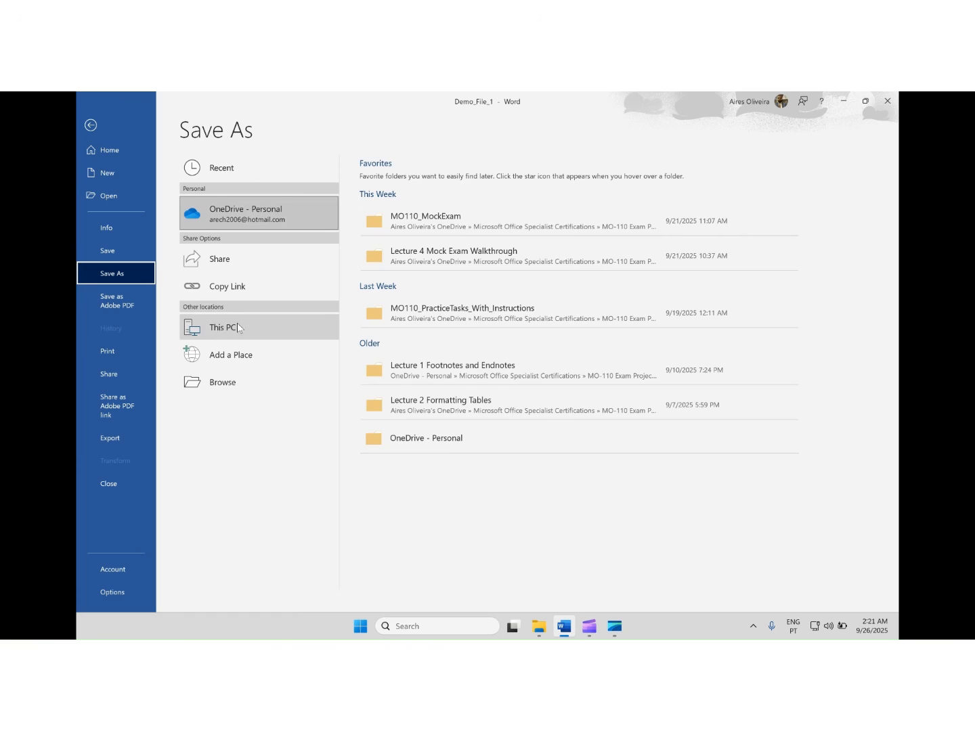
pyautogui.click(234, 386)
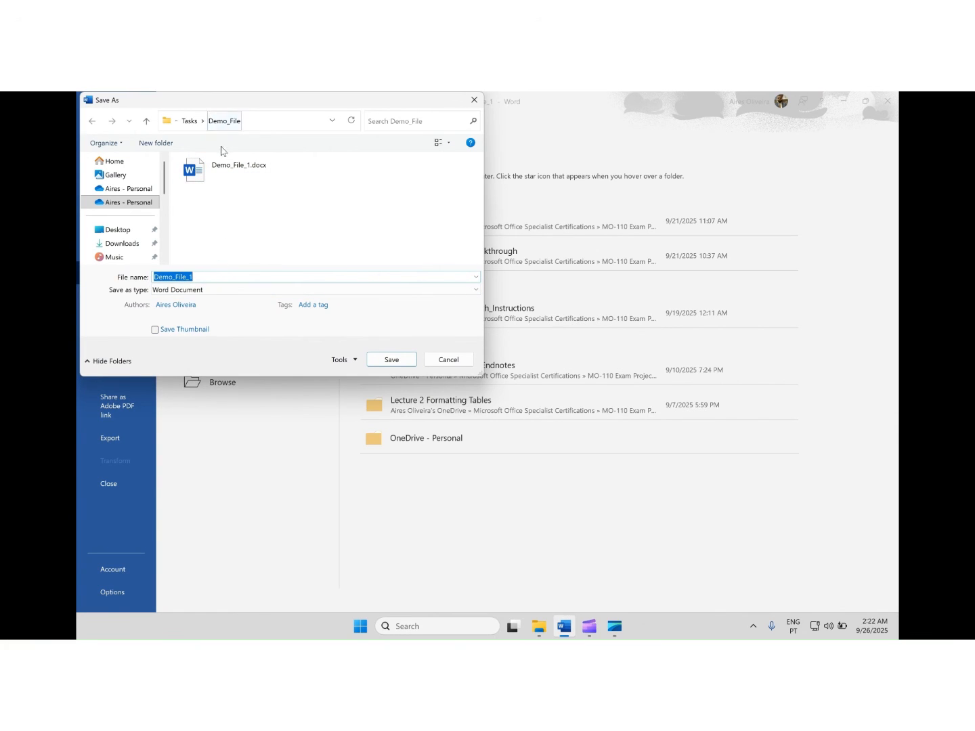
pyautogui.click(217, 276)
pyautogui.press('BackSpace')
pyautogui.write('2')
pyautogui.click(392, 359)
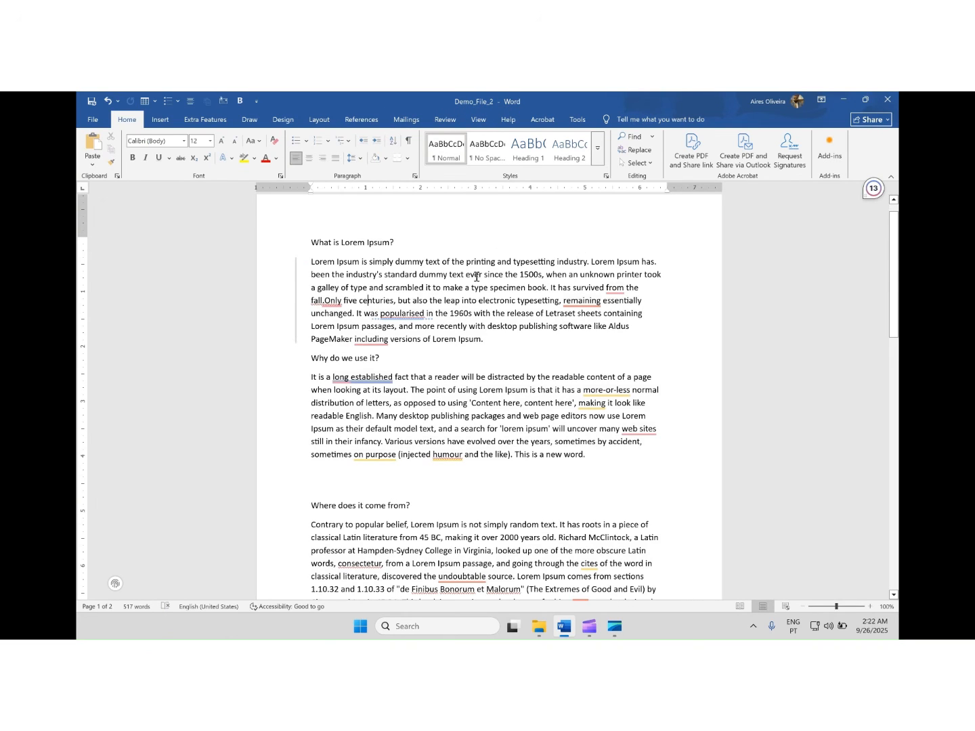
pyautogui.scroll(-2, 356, 318)
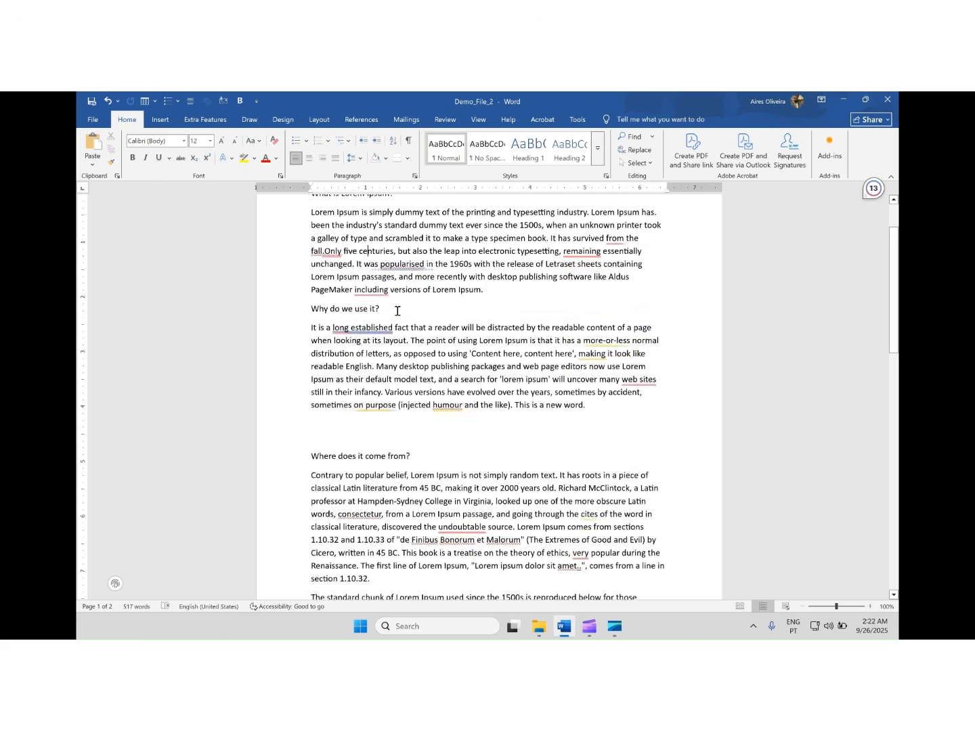
pyautogui.scroll(-3, 397, 310)
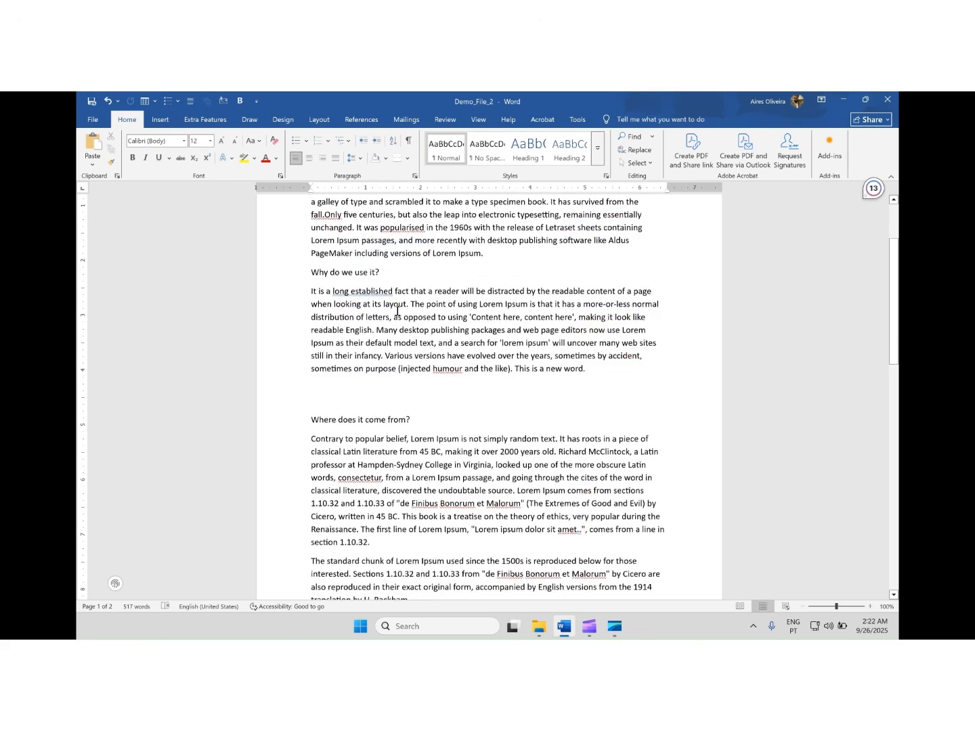
pyautogui.scroll(-3, 400, 302)
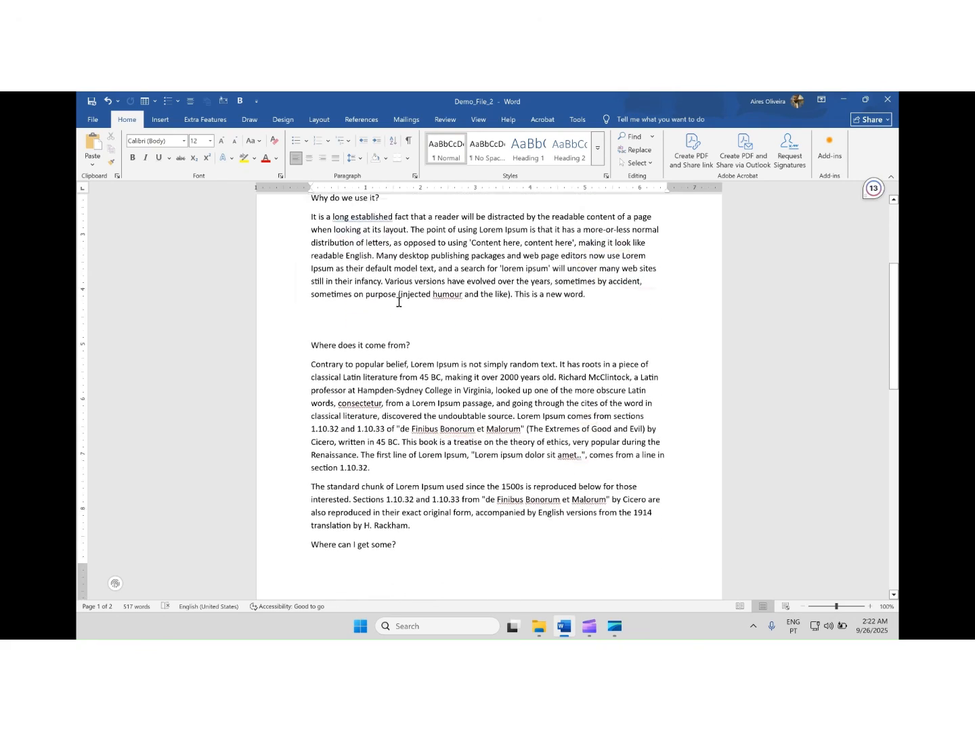
pyautogui.scroll(6, 424, 278)
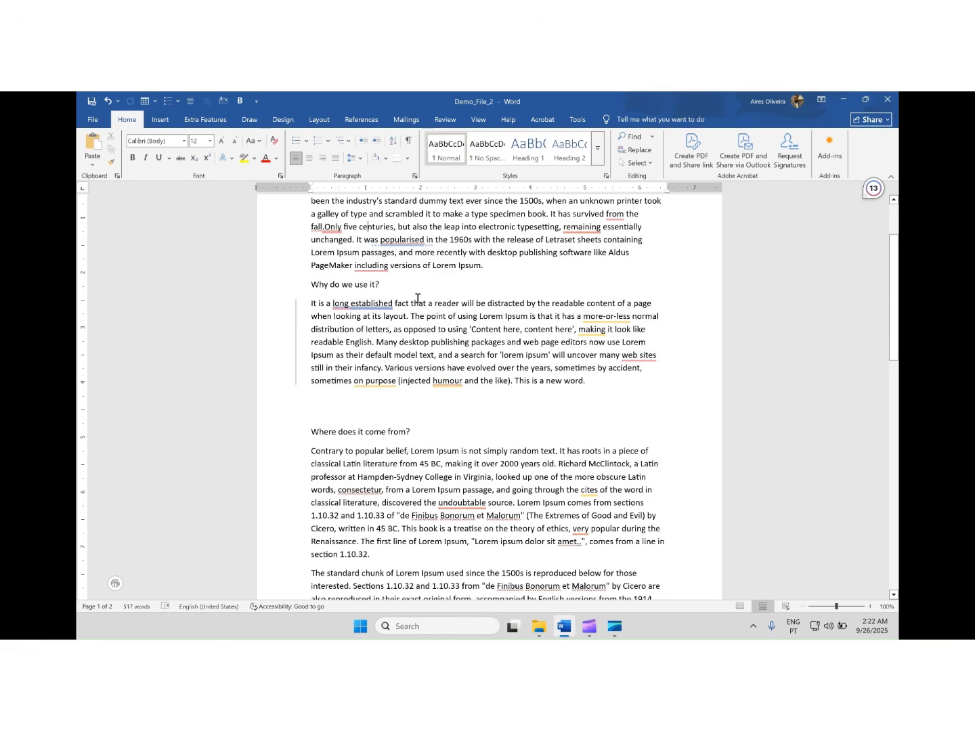
# Review the places to open a file from: recent documents, recent folders, OneDrive - Personal, This PC and Add a Place
pyautogui.click(94, 121)
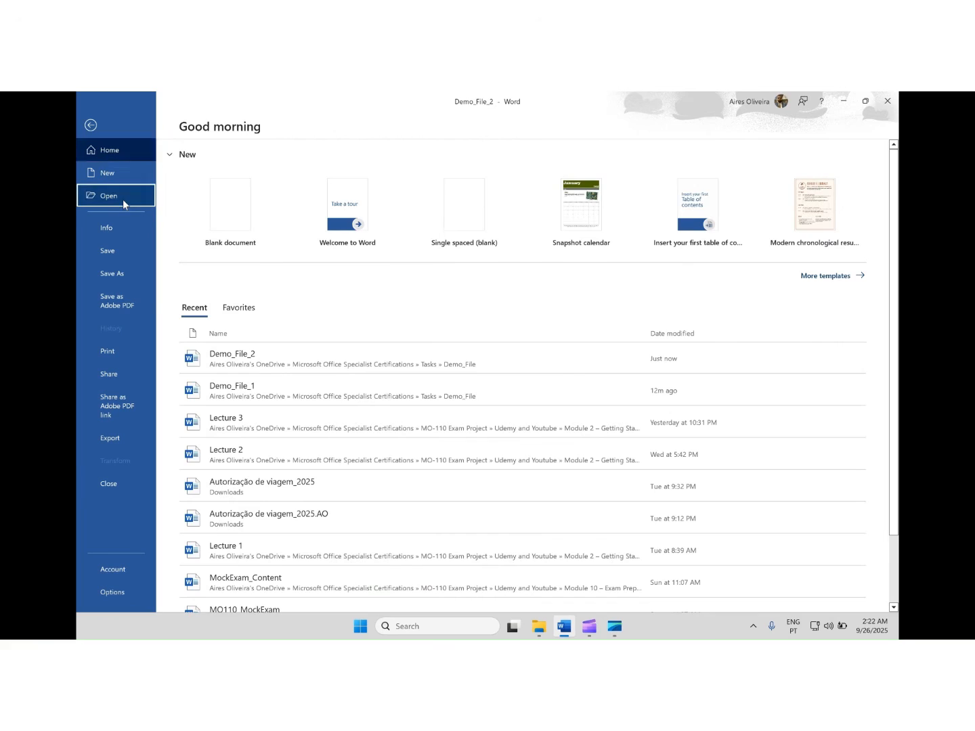
pyautogui.click(124, 200)
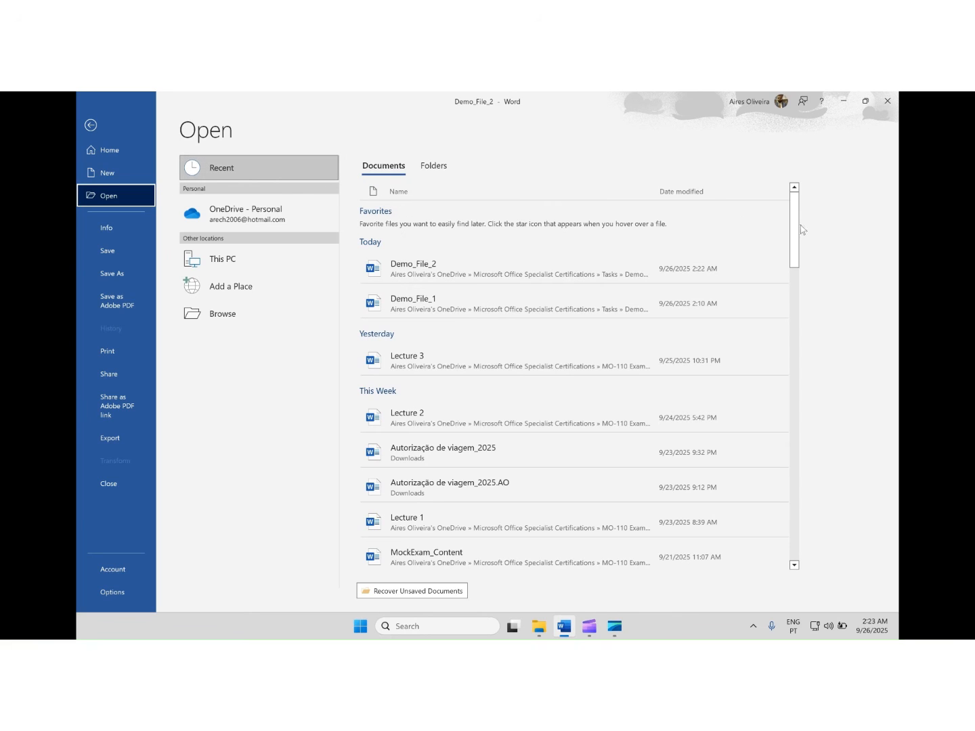
pyautogui.moveTo(795, 234); pyautogui.dragTo(498, 163)
pyautogui.click(433, 165)
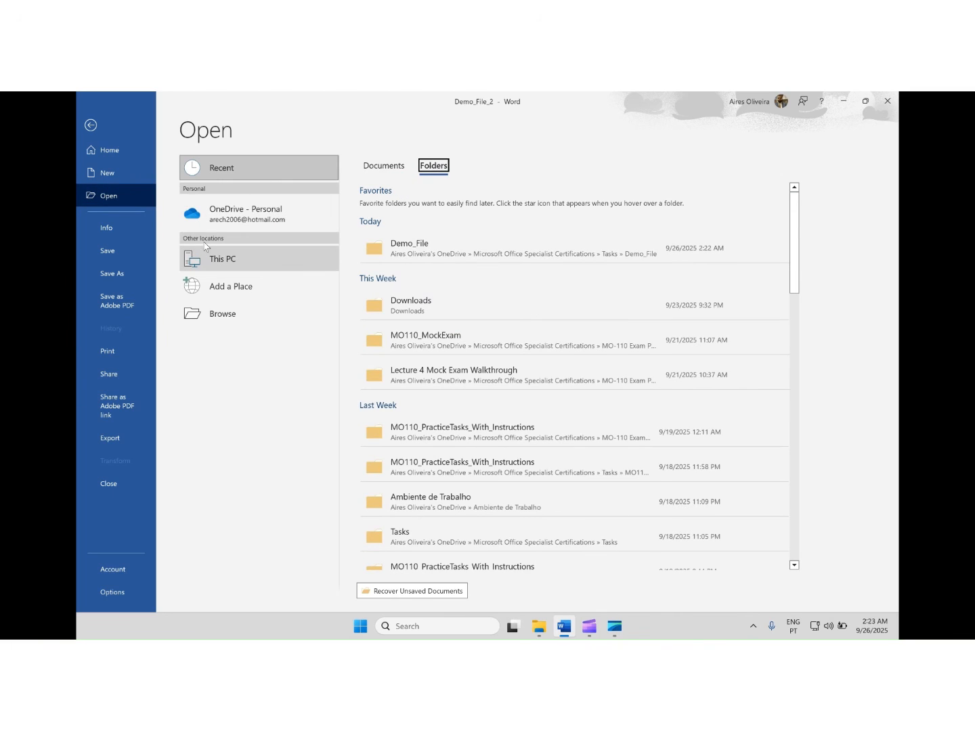
pyautogui.click(237, 214)
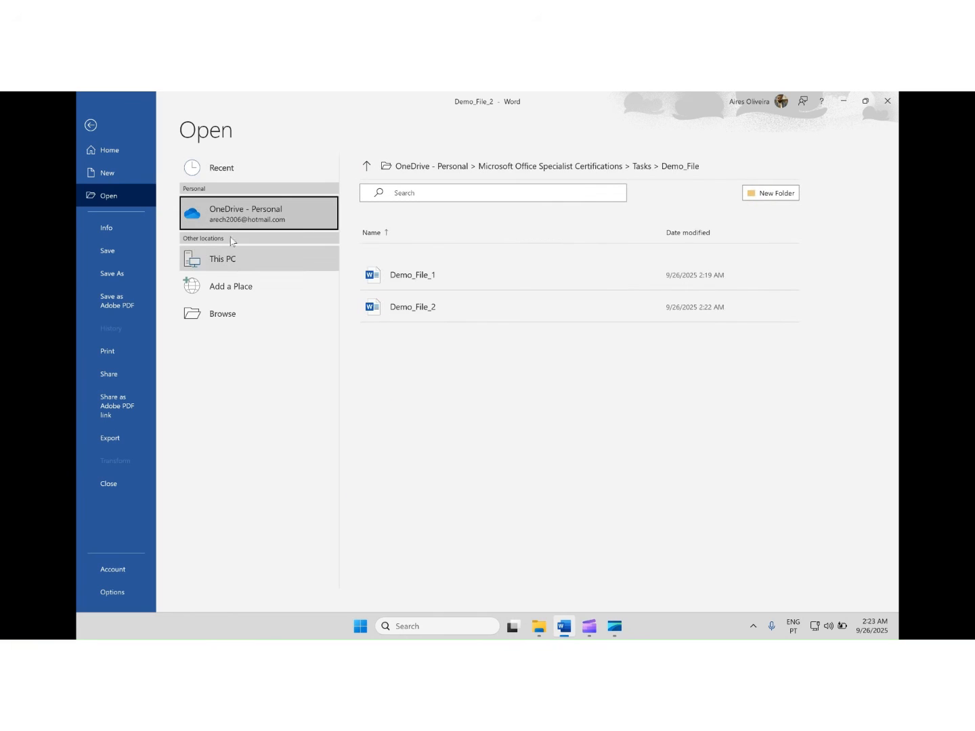
pyautogui.click(236, 269)
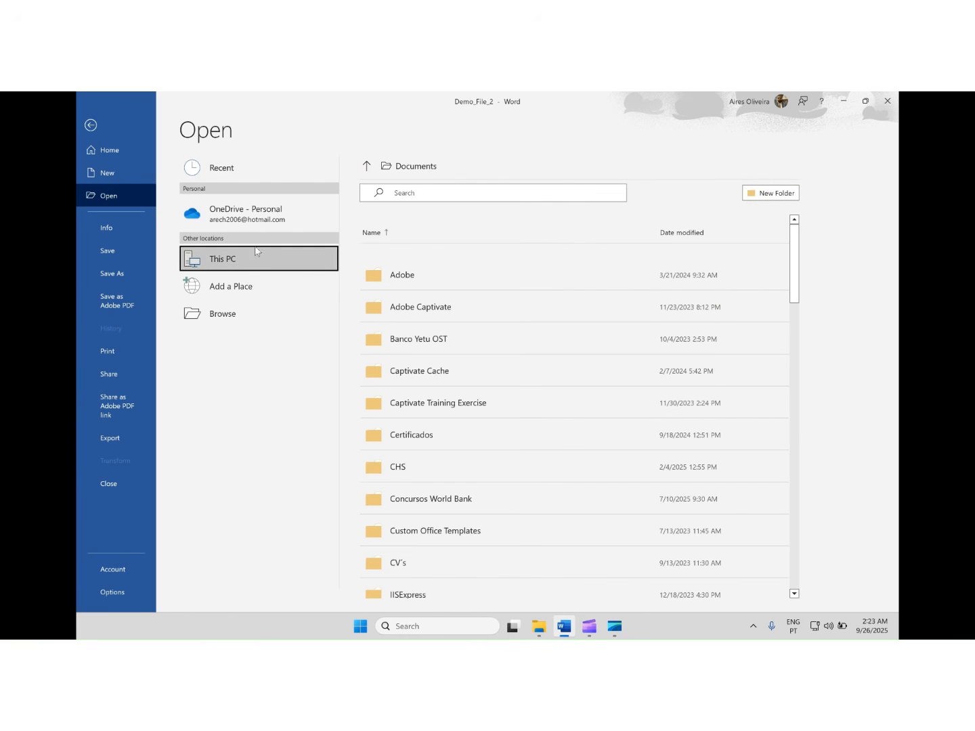
pyautogui.click(227, 296)
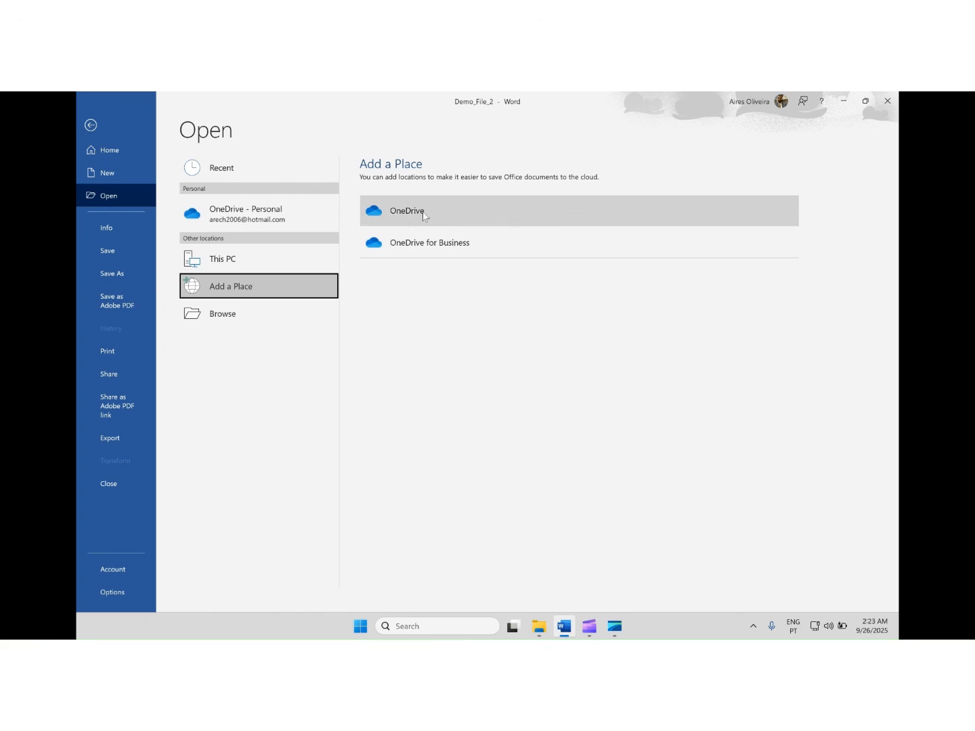
# Browse to the Demo_File folder and open Demo_File_1.docx
pyautogui.click(240, 318)
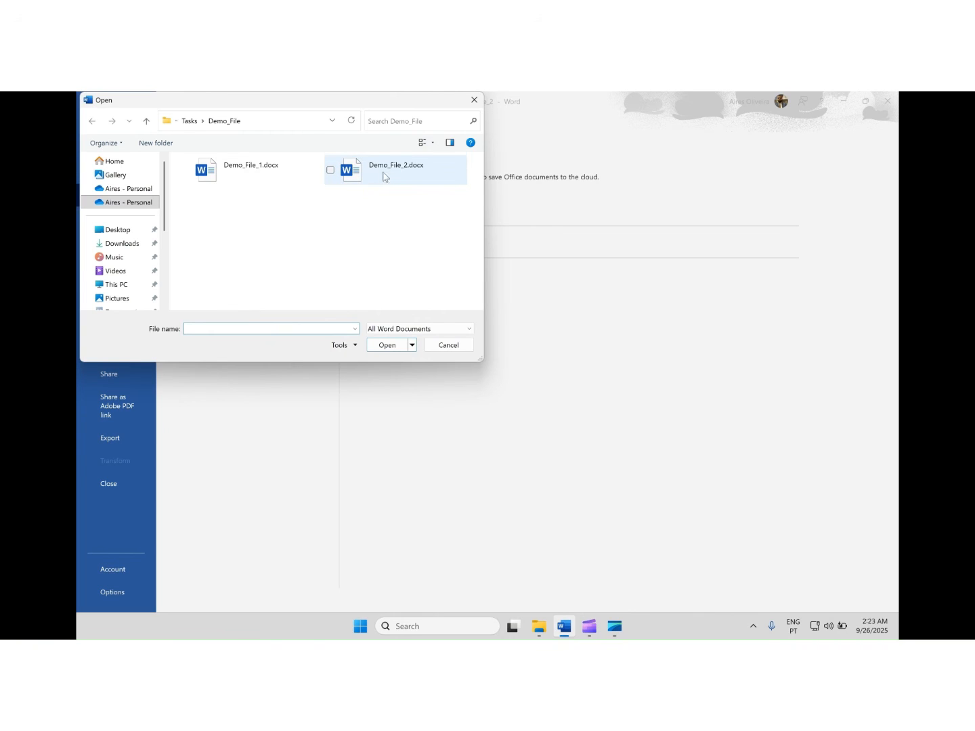
pyautogui.click(263, 178)
pyautogui.click(386, 344)
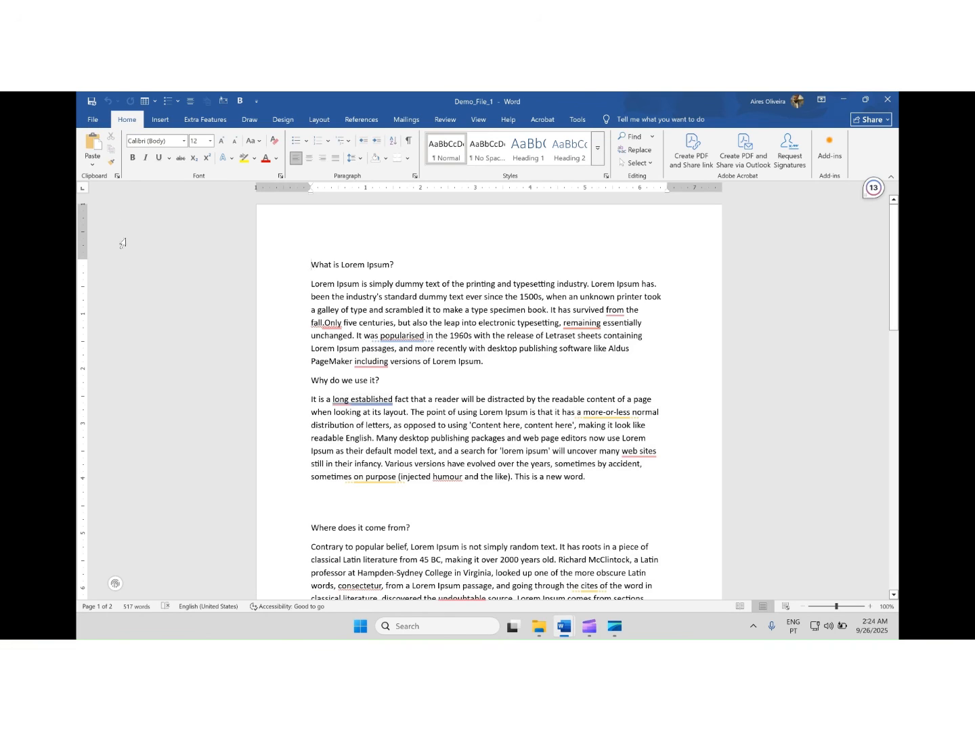
# Examine the export options for Demo_File_1, including the Word 97-2003 Document and Plain Text file types and Create Adobe PDF
pyautogui.click(95, 121)
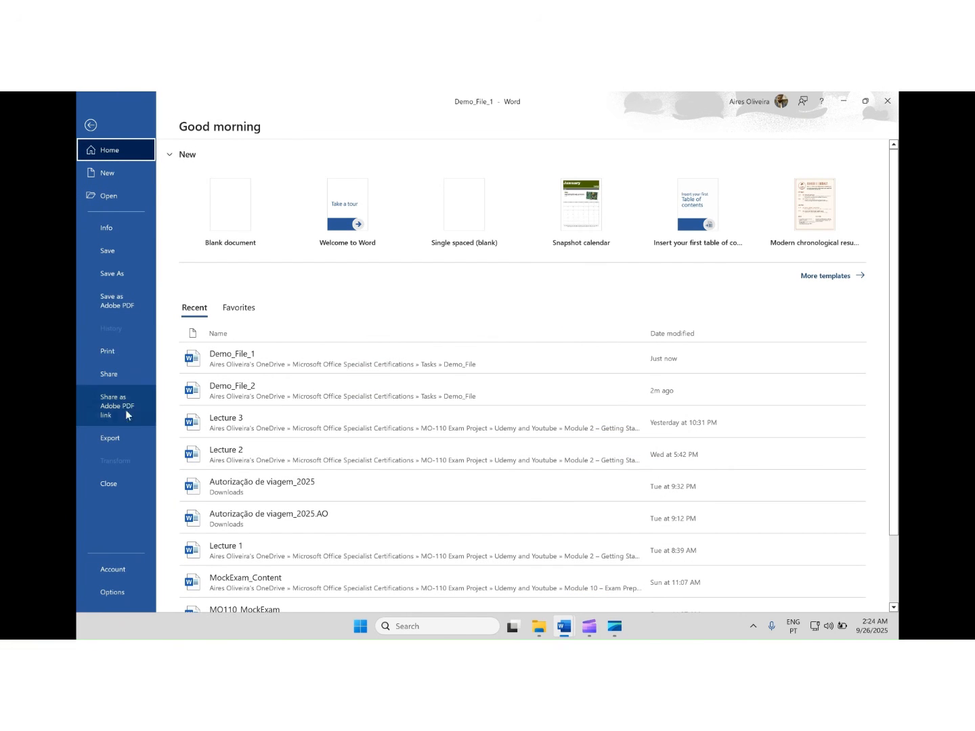
pyautogui.click(116, 442)
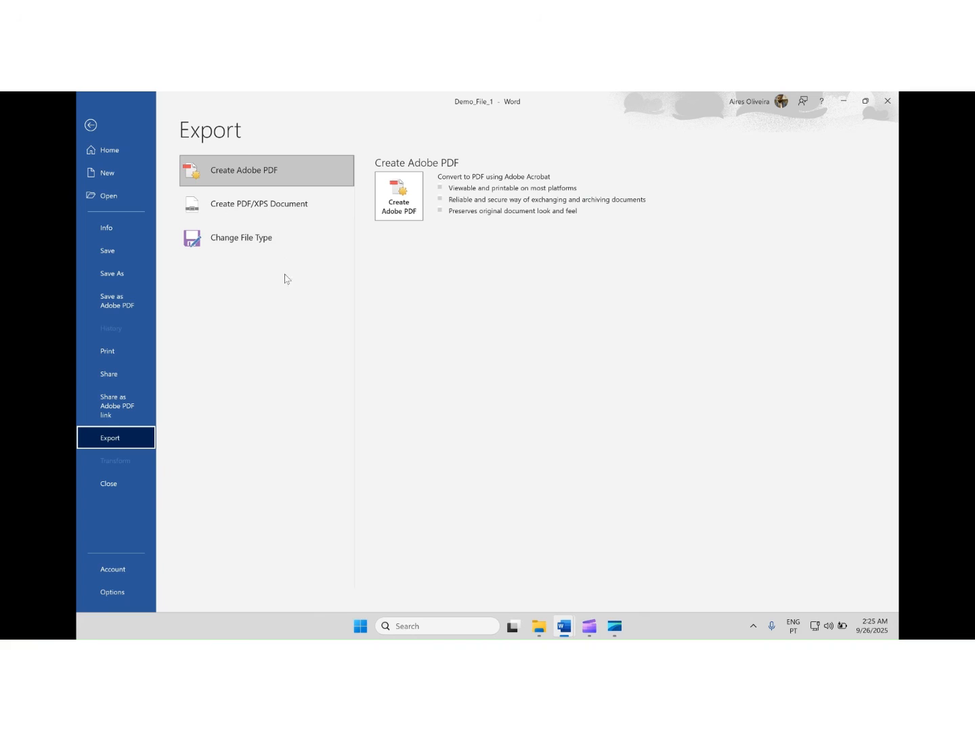
pyautogui.click(277, 238)
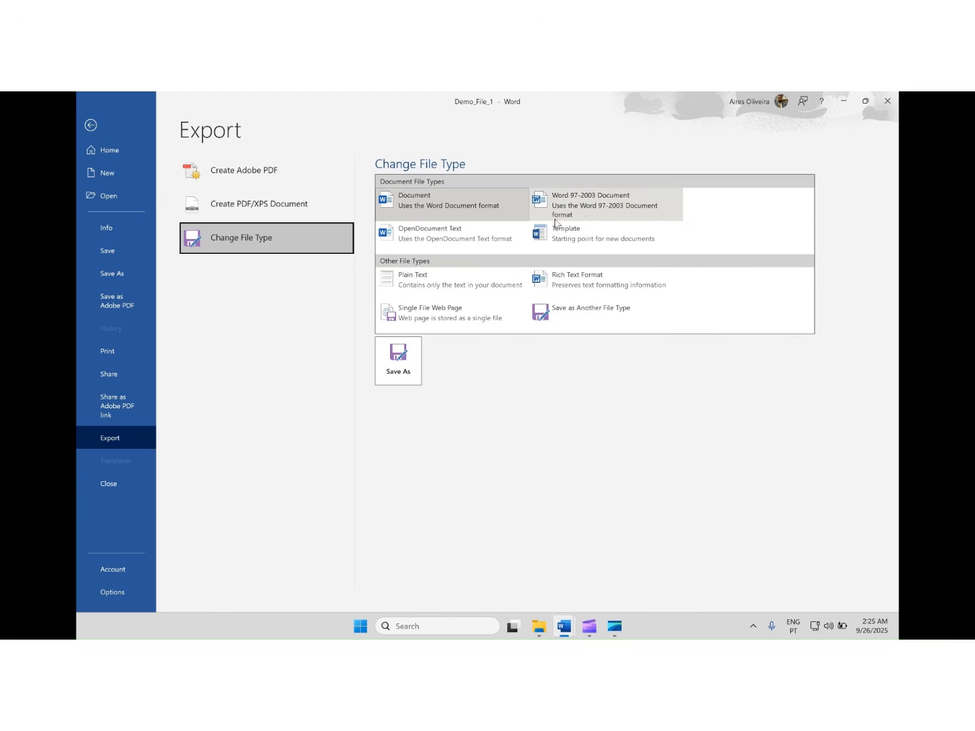
pyautogui.click(607, 209)
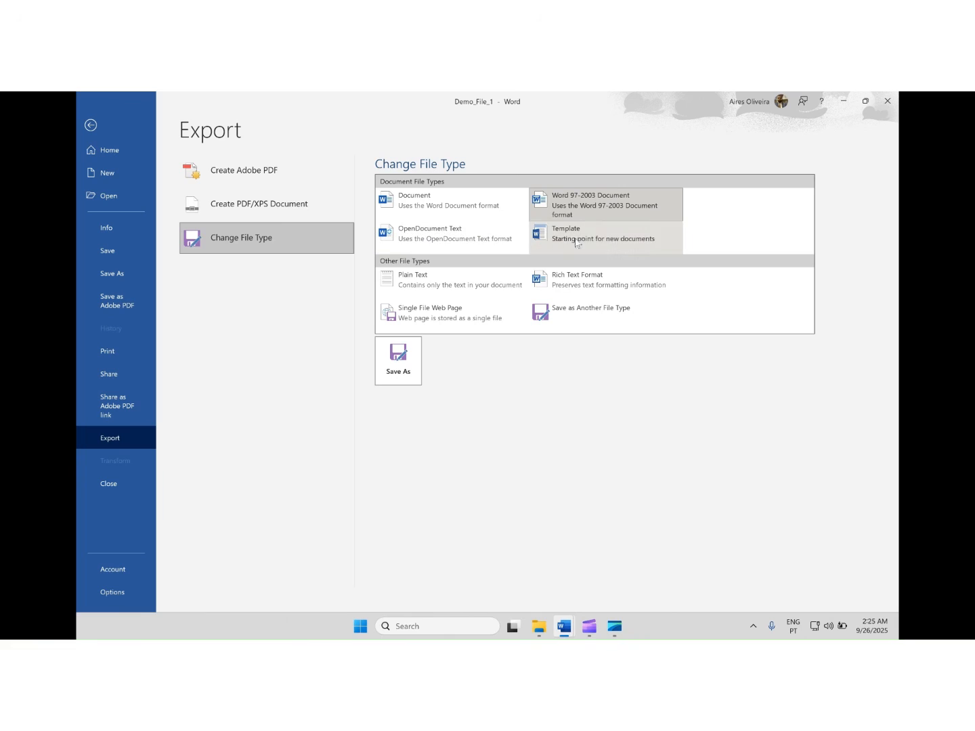
pyautogui.click(463, 285)
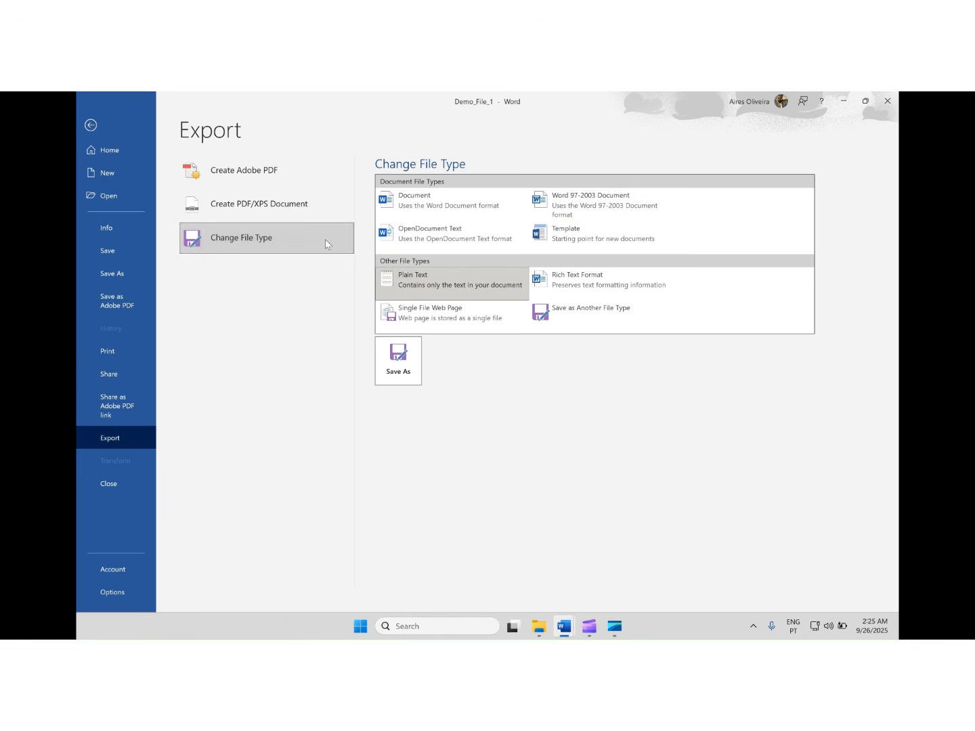
pyautogui.click(264, 178)
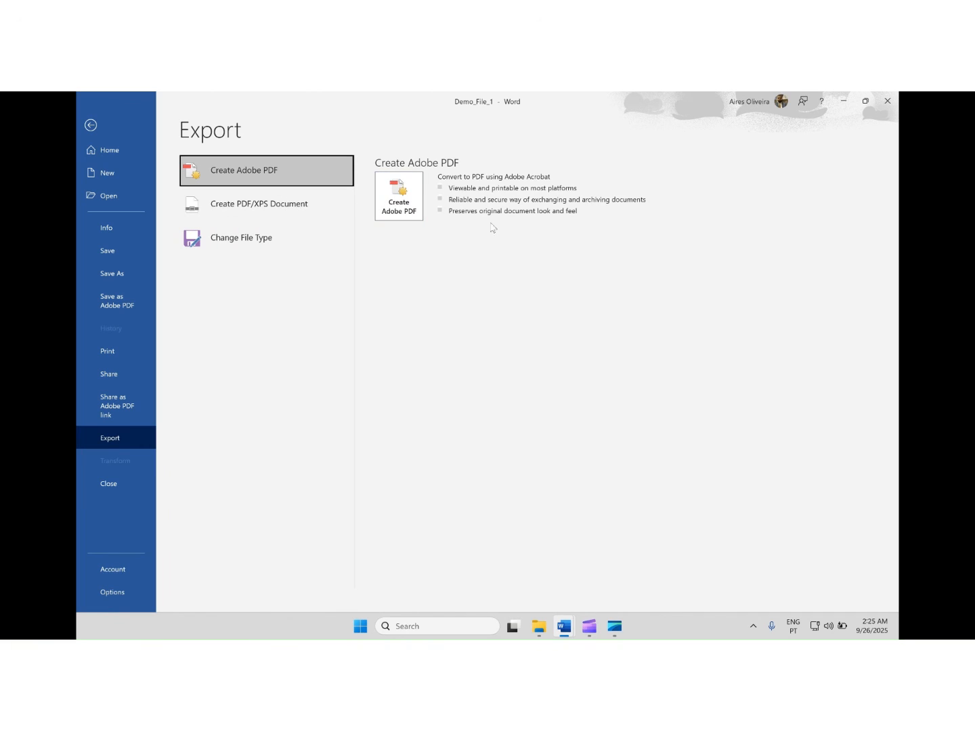
# Export the document as a PDF named Demo_File_1 in the Demo_File folder, optimized for Standard publishing and opened after publishing
pyautogui.click(259, 211)
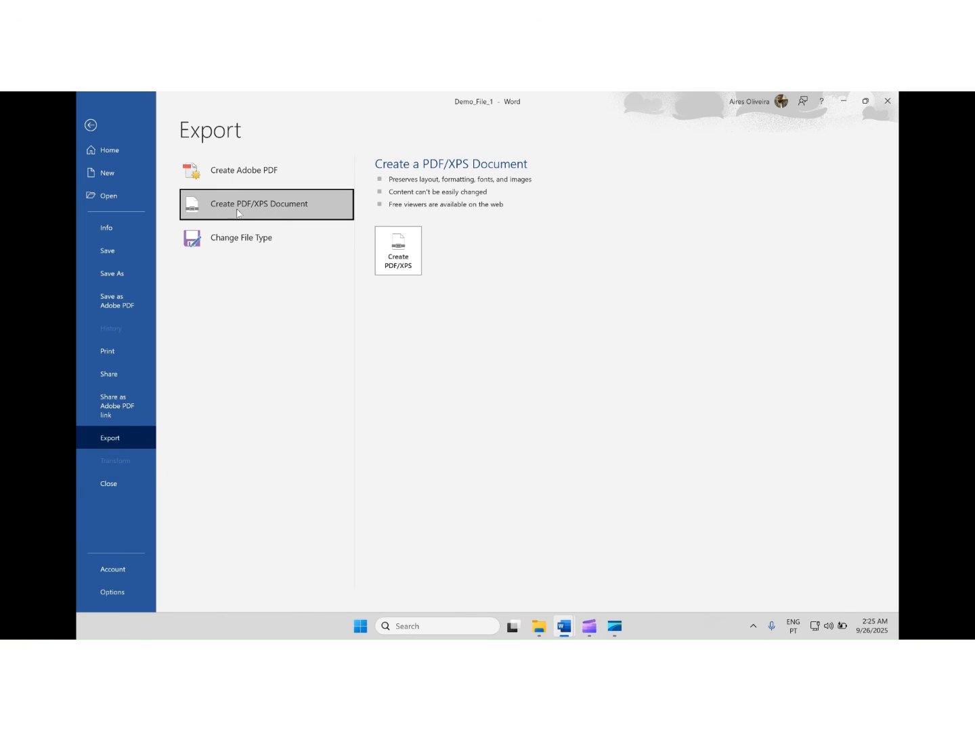
pyautogui.click(399, 250)
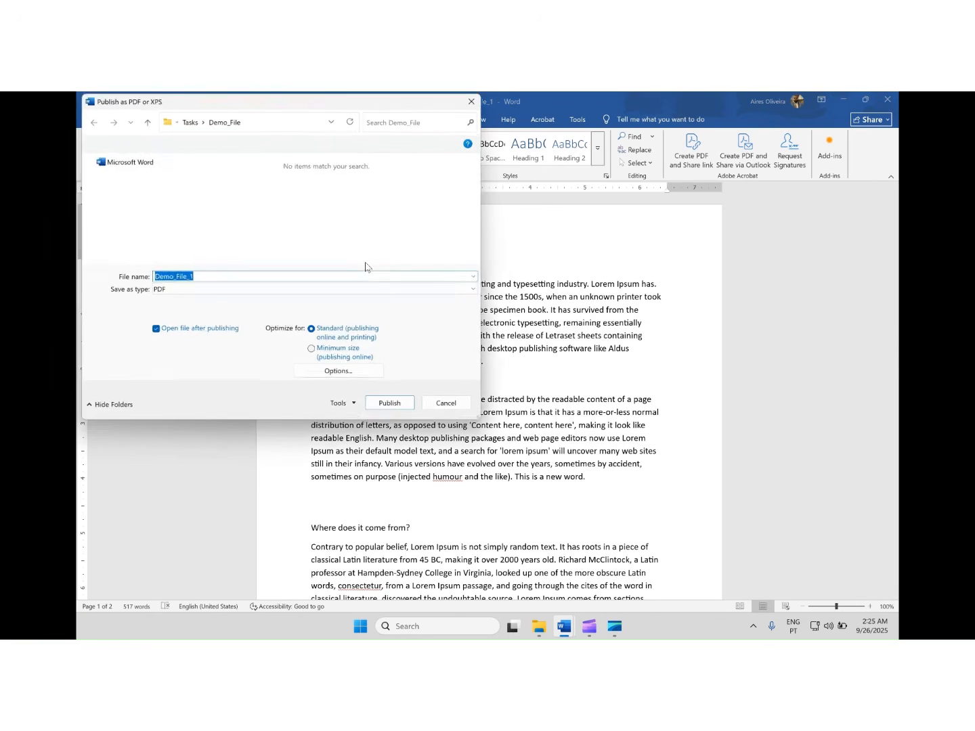
pyautogui.click(206, 277)
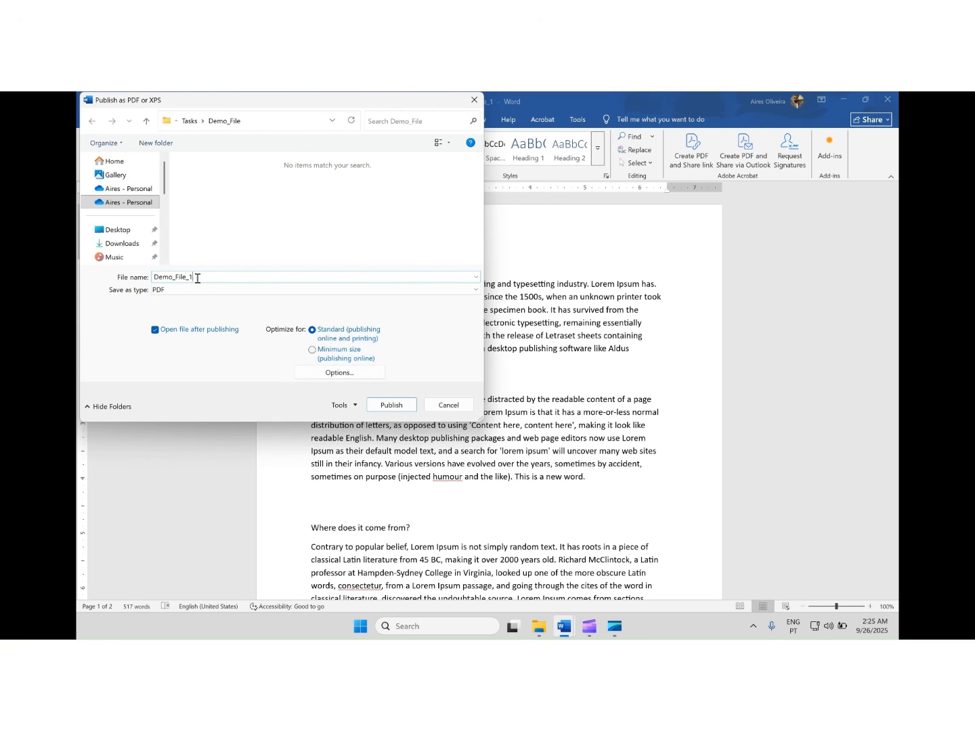
pyautogui.moveTo(210, 278); pyautogui.dragTo(153, 279)
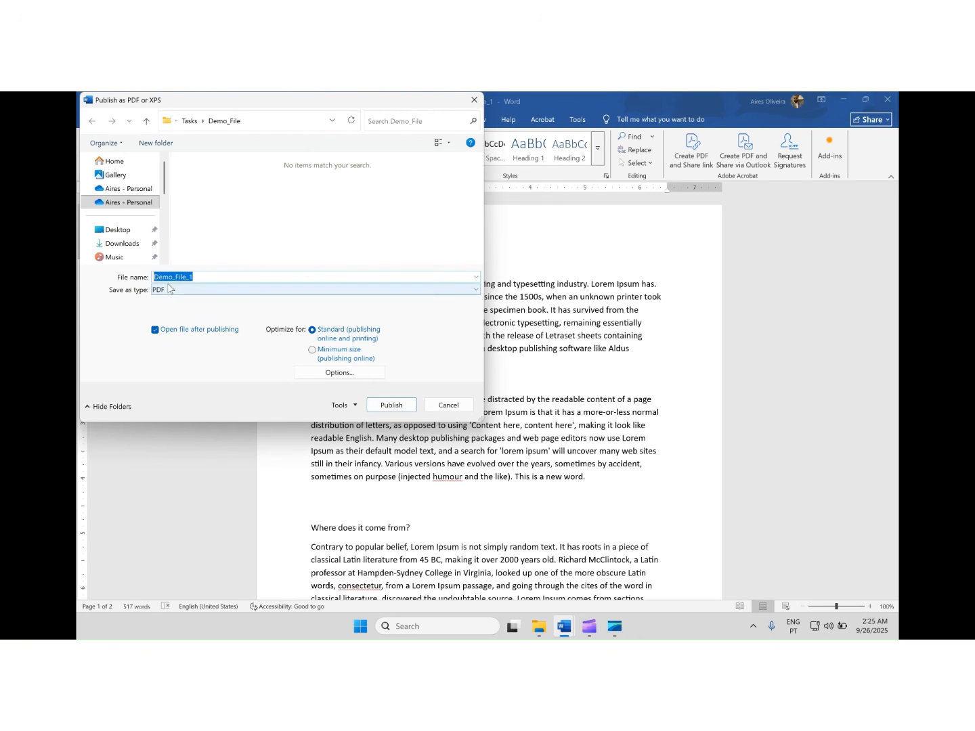
pyautogui.click(388, 405)
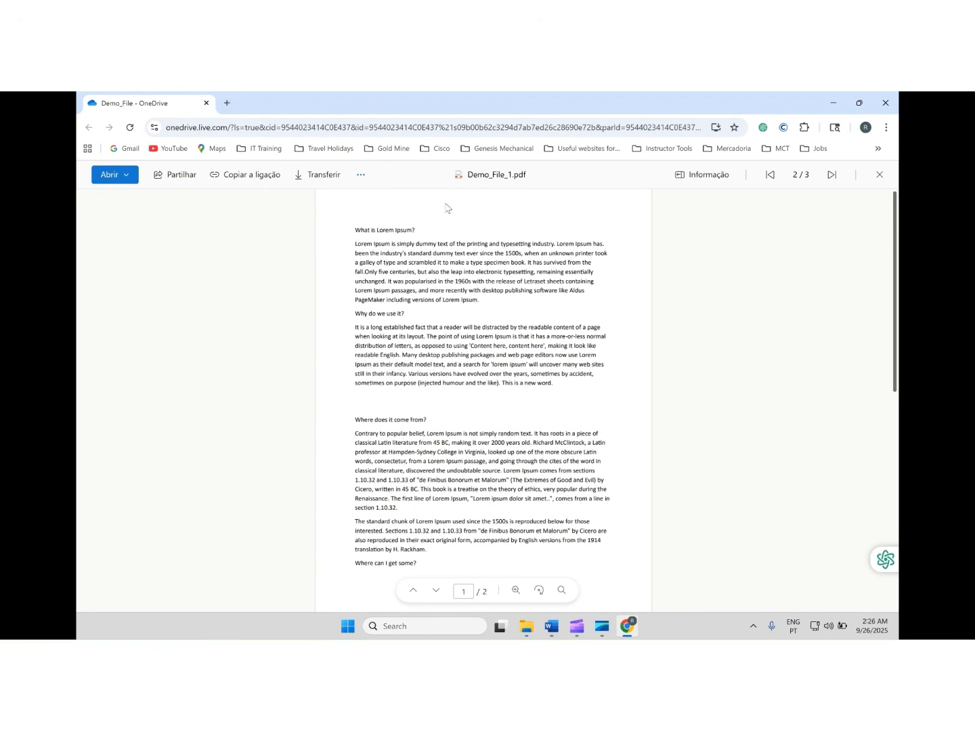
# Look through the published Demo_File_1.pdf in the browser, highlight part of its text, and close the browser window
pyautogui.scroll(-2, 467, 223)
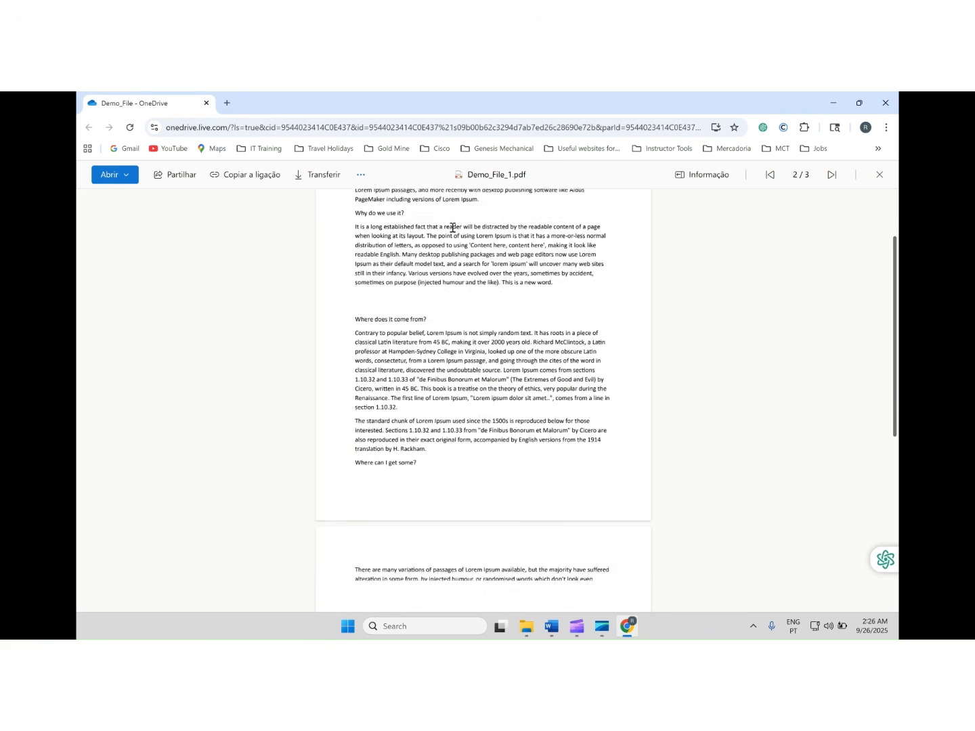
pyautogui.scroll(2, 446, 228)
pyautogui.scroll(-1, 445, 232)
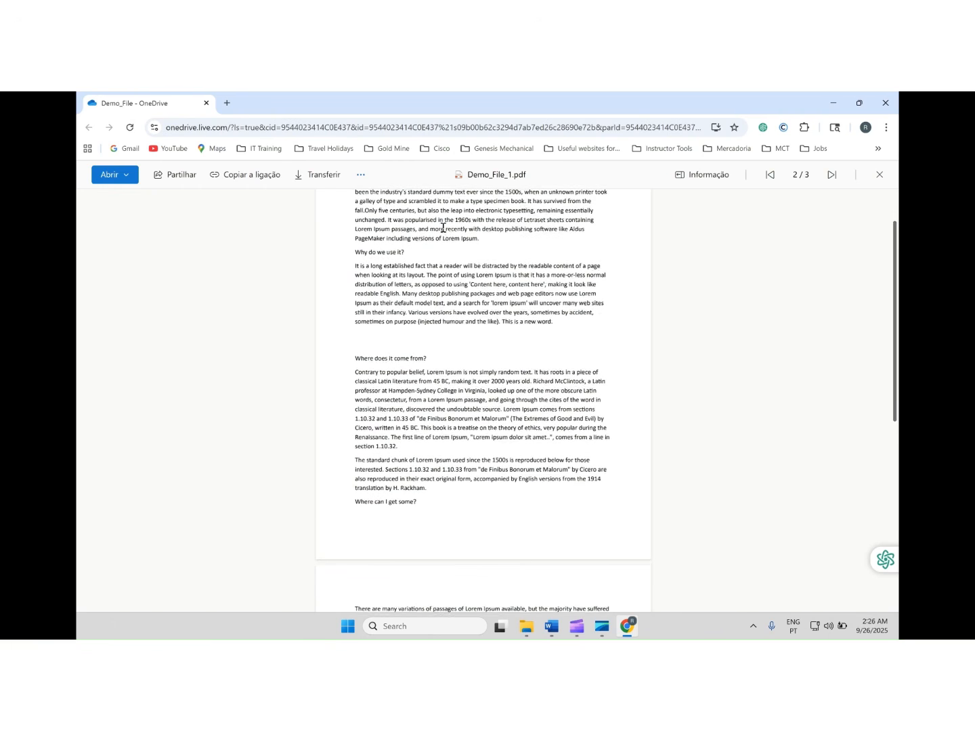
pyautogui.scroll(1, 443, 231)
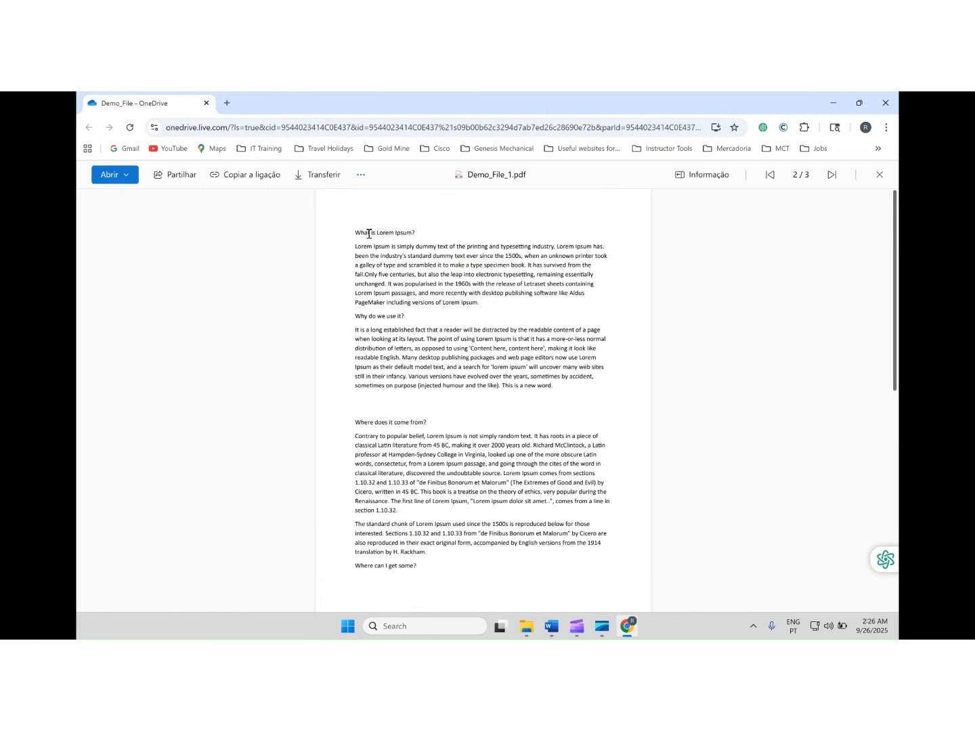
pyautogui.moveTo(369, 233); pyautogui.dragTo(565, 454)
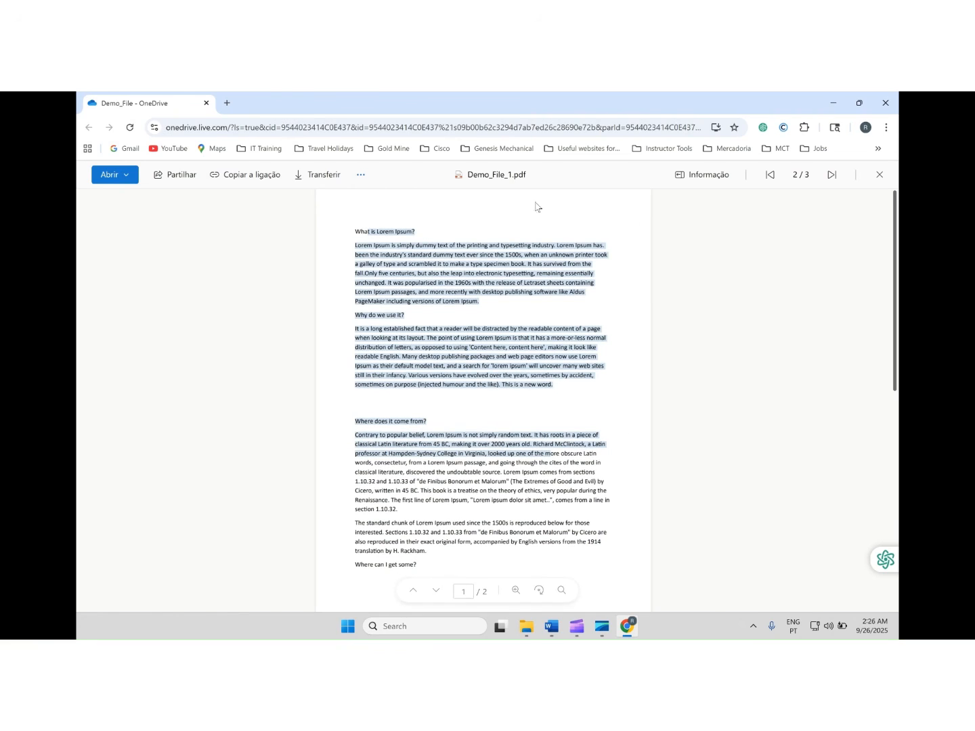
pyautogui.click(279, 128)
pyautogui.click(243, 127)
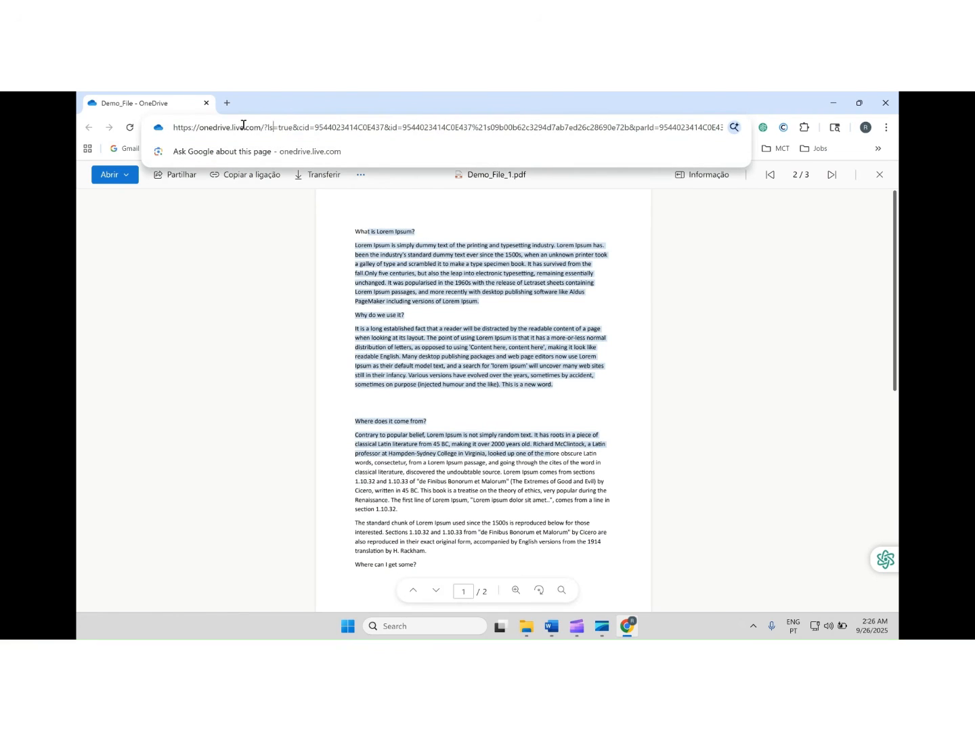
pyautogui.moveTo(243, 127); pyautogui.dragTo(337, 128)
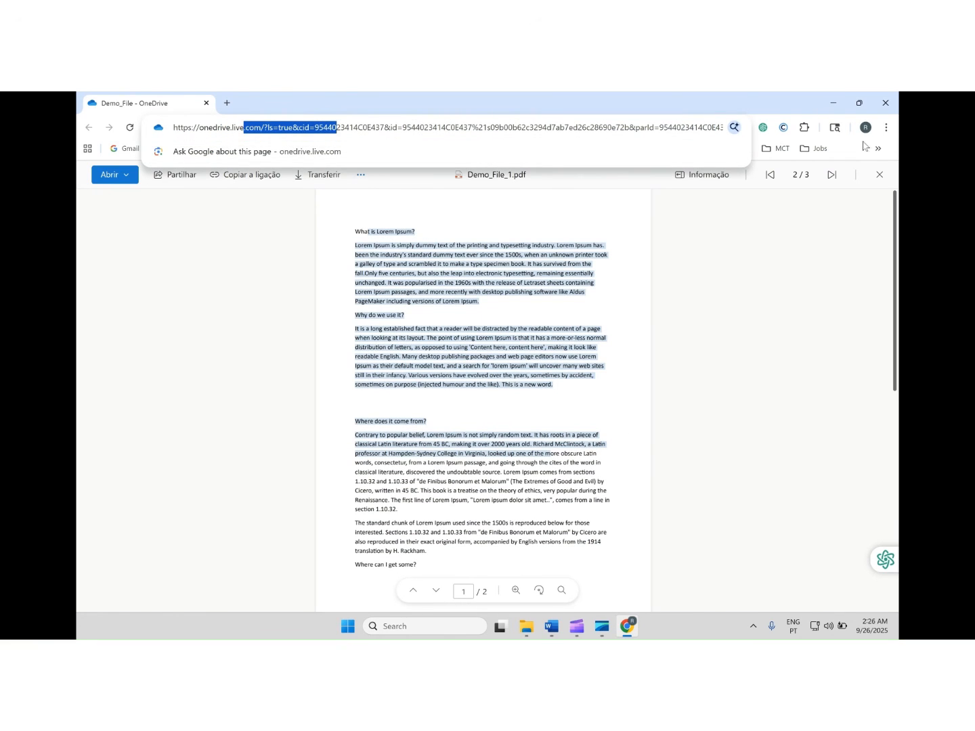
pyautogui.click(884, 95)
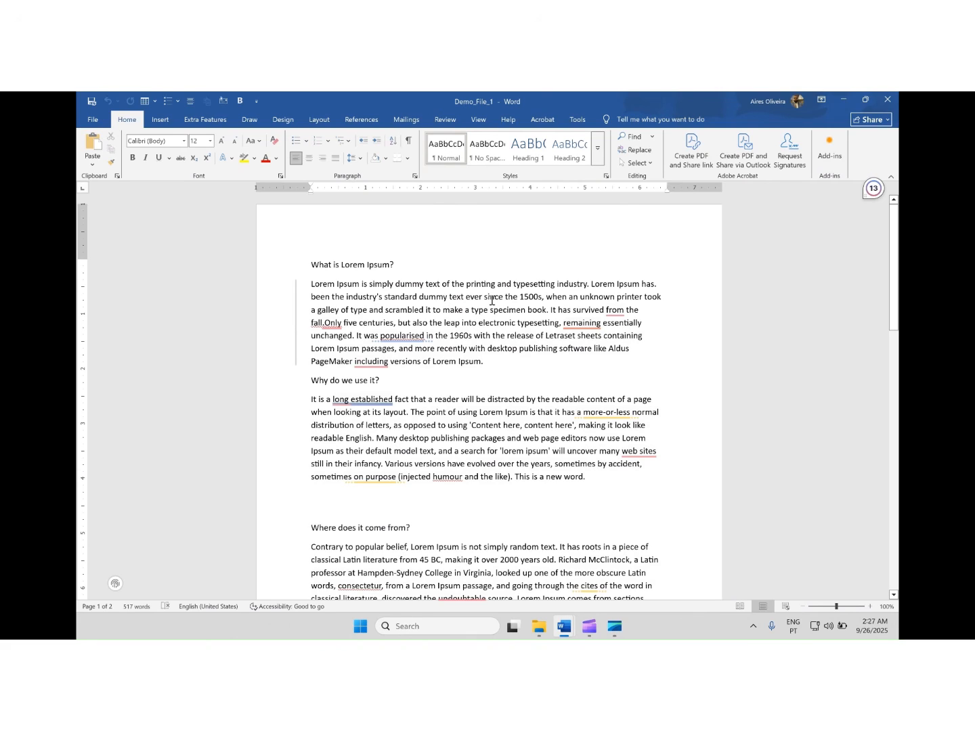
# Start sharing Demo_File_1 with other people and enter the invitee's e-mail address
pyautogui.scroll(-2, 497, 324)
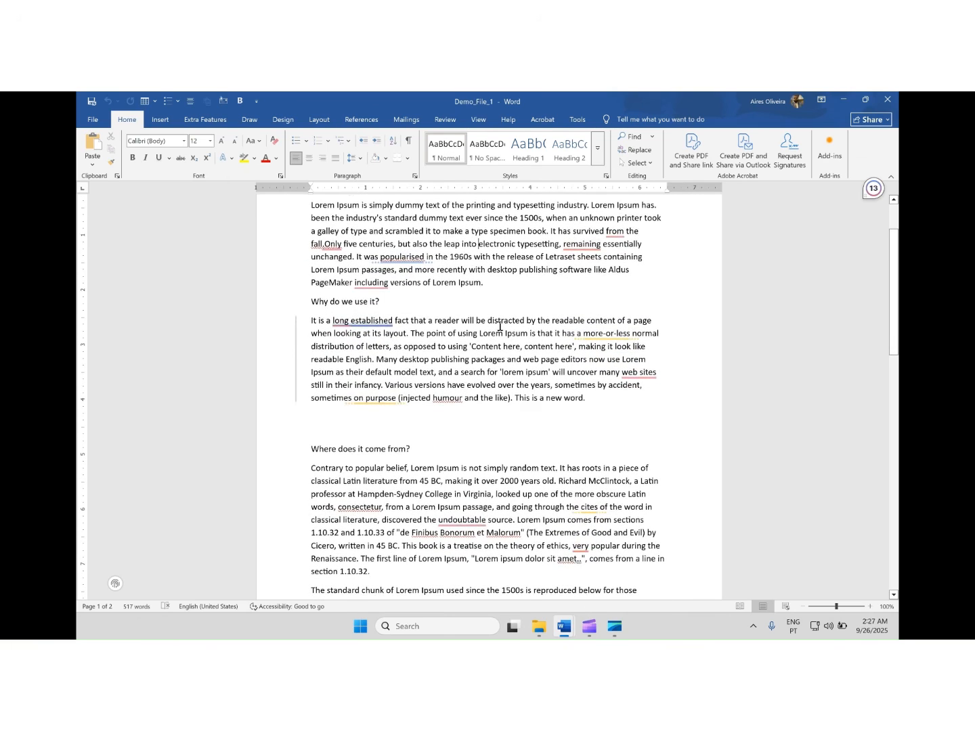
pyautogui.scroll(2, 499, 326)
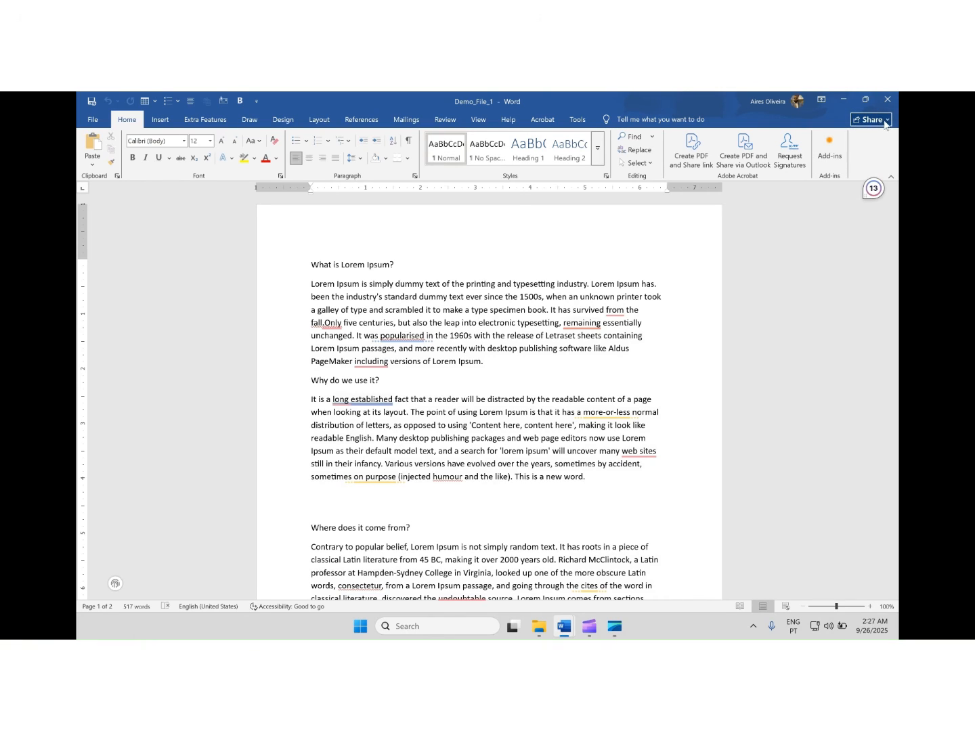
pyautogui.click(879, 123)
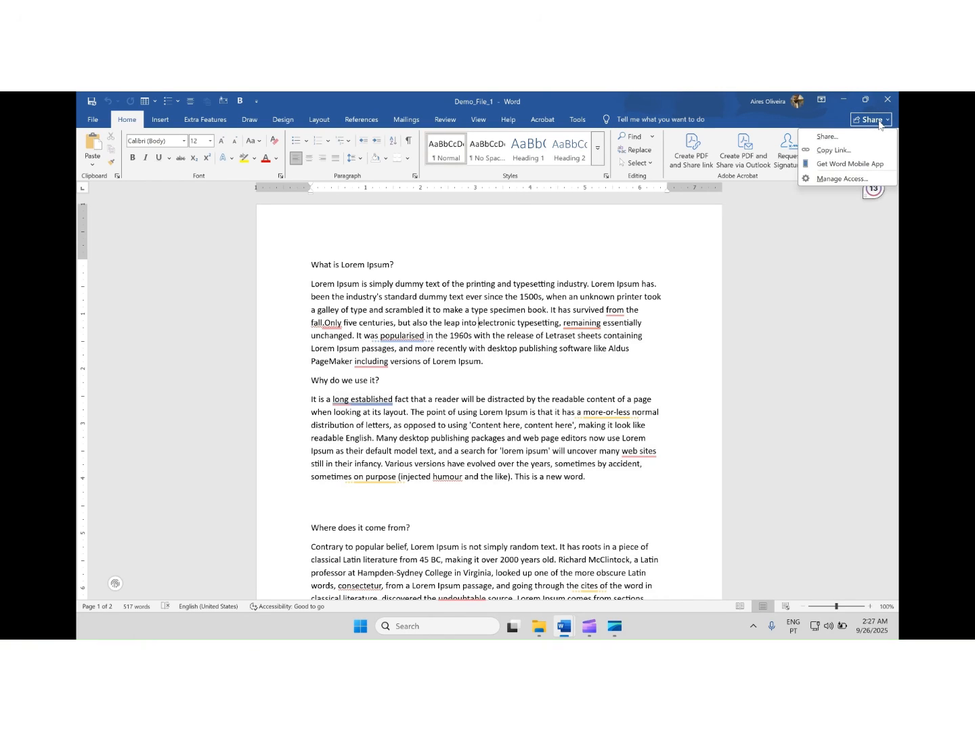
pyautogui.click(825, 138)
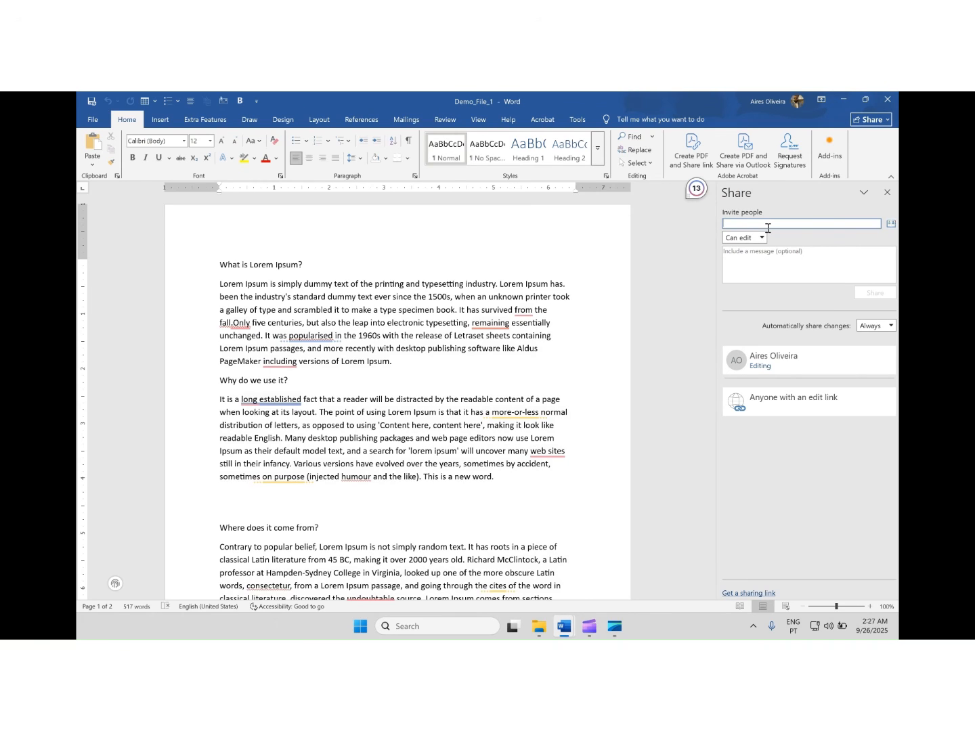
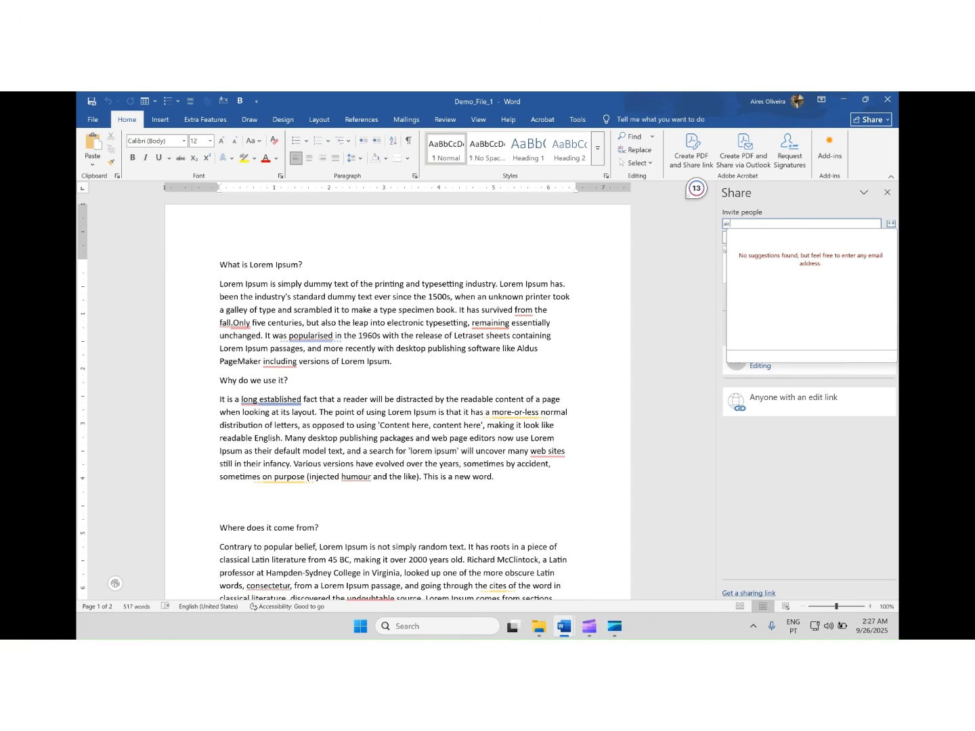
pyautogui.click(831, 207)
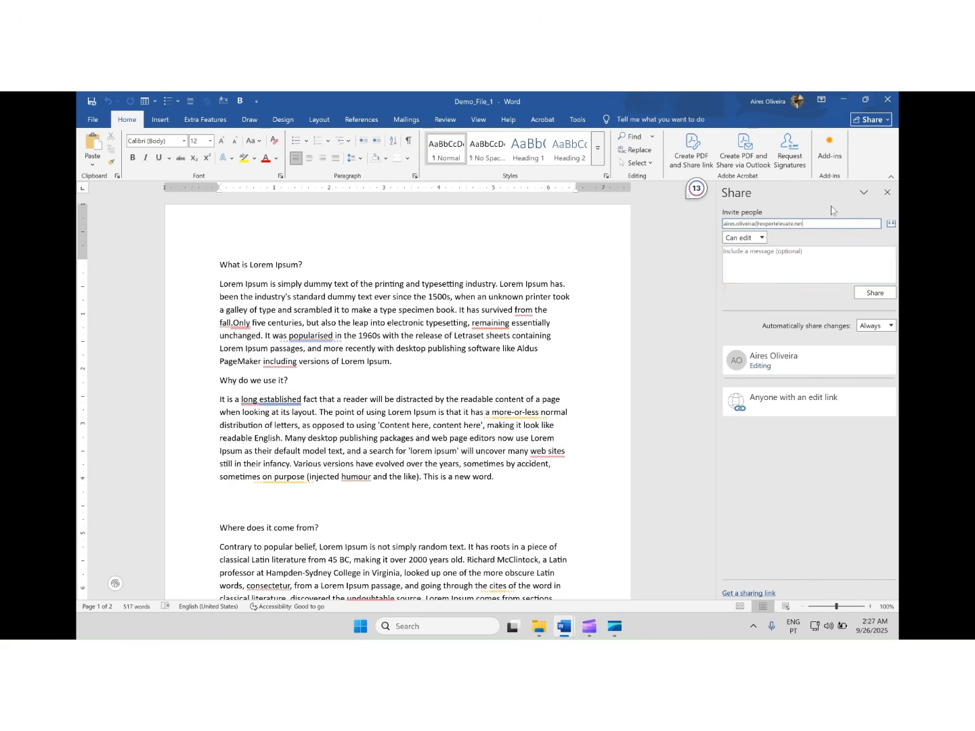
# Leave the optional message empty and set the invitee's permission to Can view
pyautogui.click(782, 251)
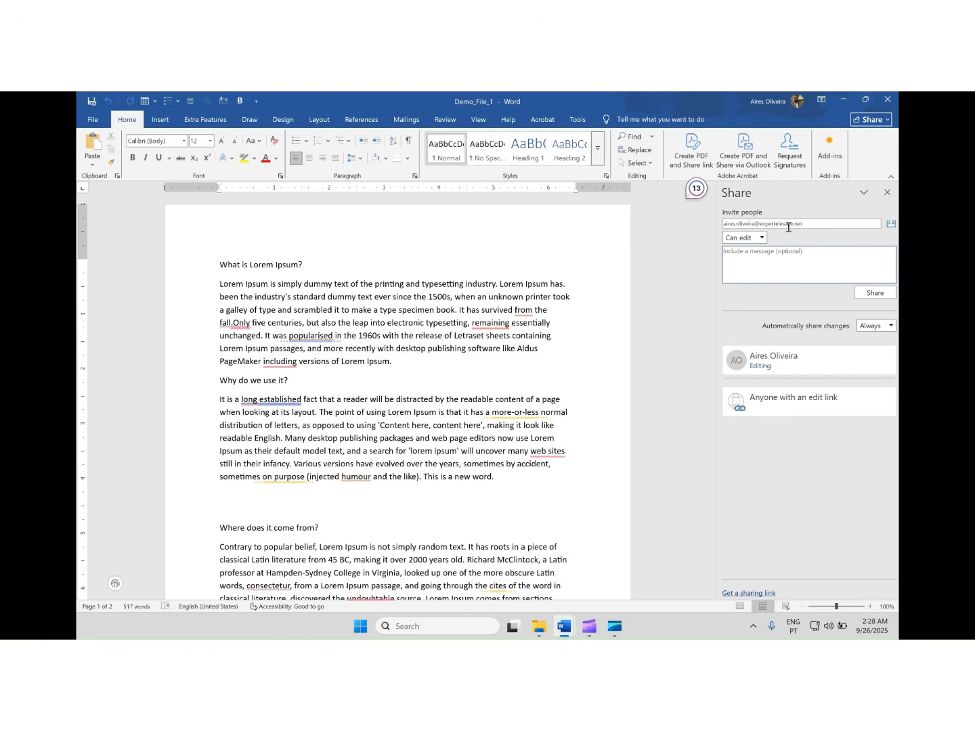
pyautogui.click(738, 249)
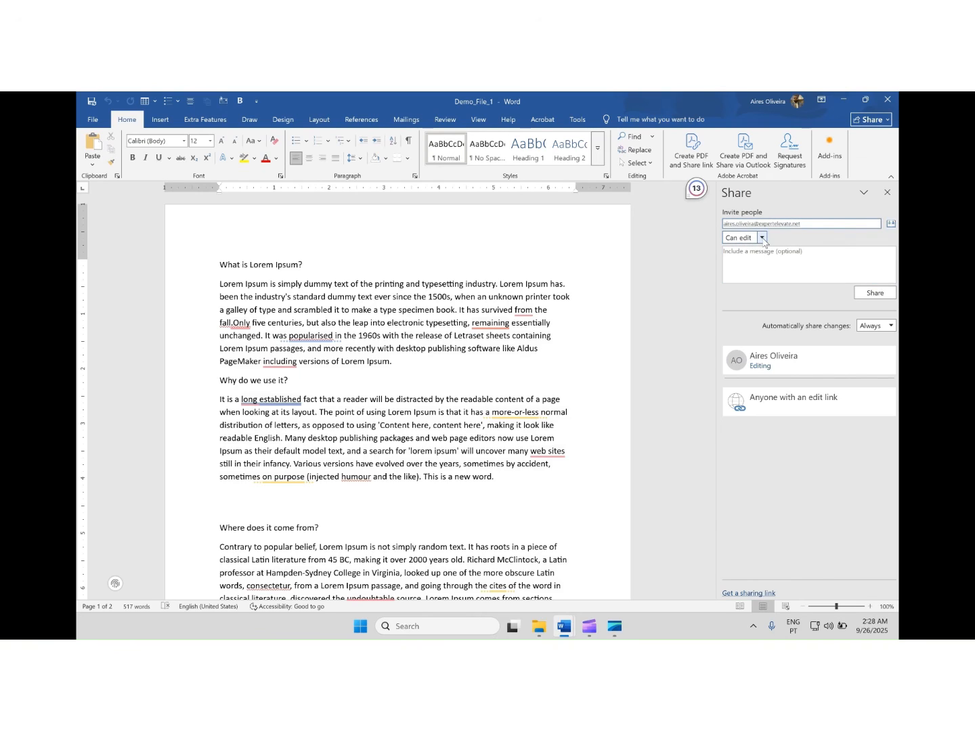
pyautogui.click(763, 239)
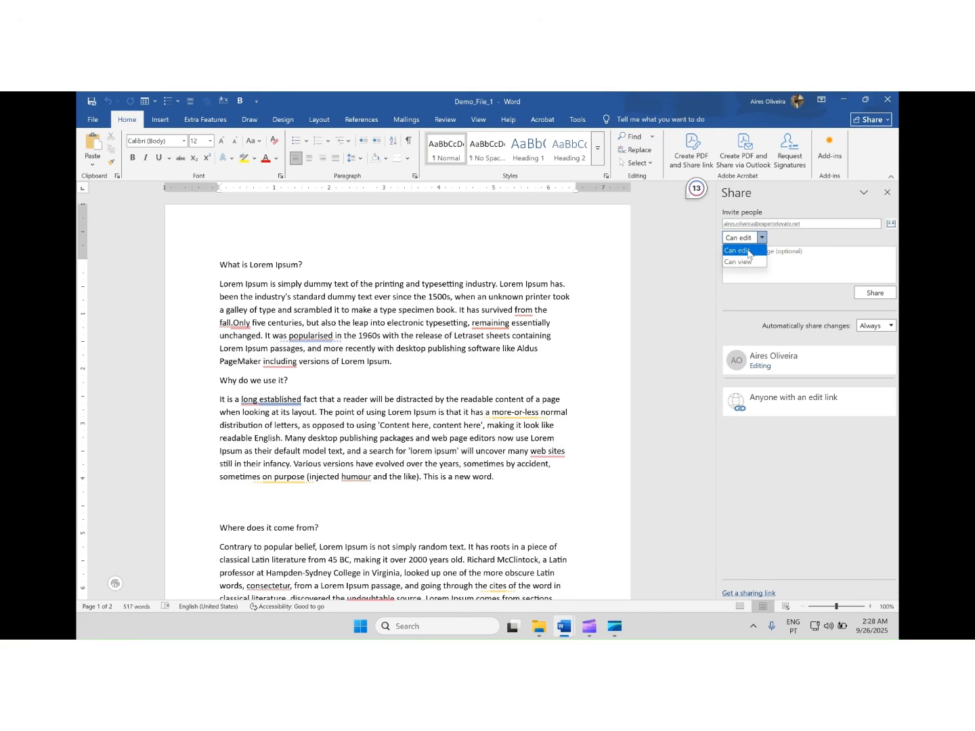
pyautogui.click(751, 263)
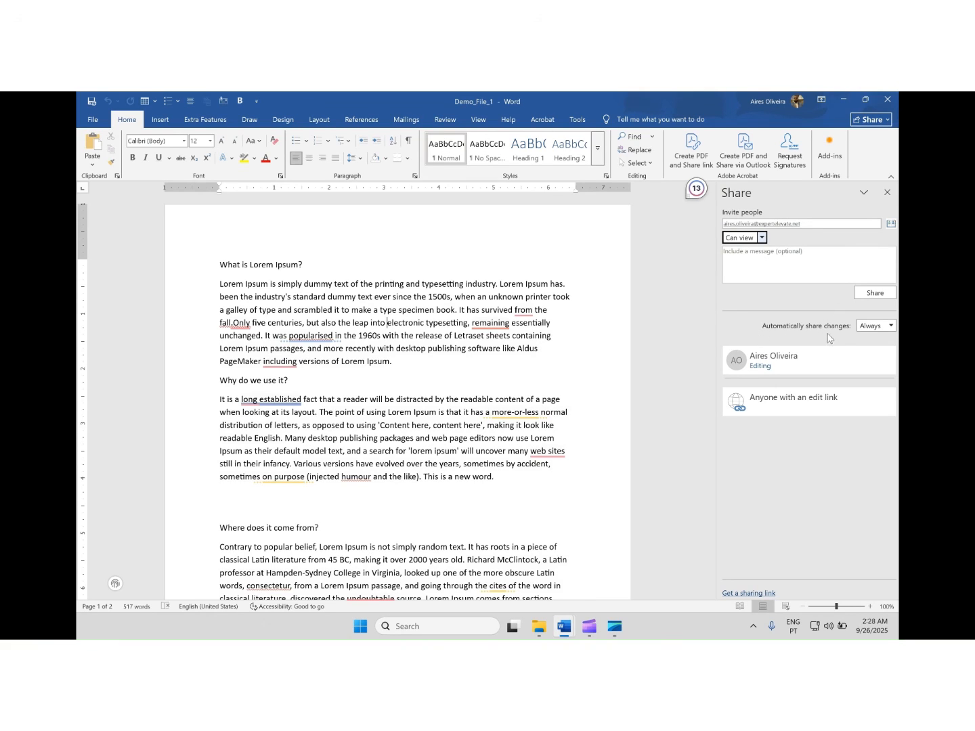
# Keep automatic sharing of changes set to Always and try to share the document with the invitee
pyautogui.click(877, 326)
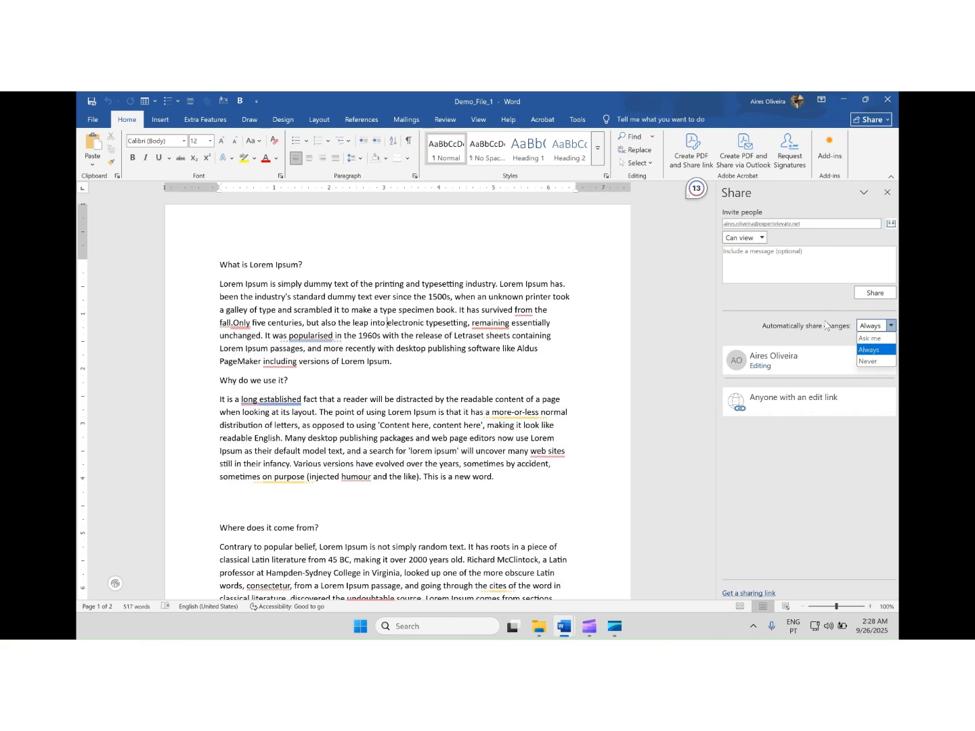
pyautogui.click(869, 348)
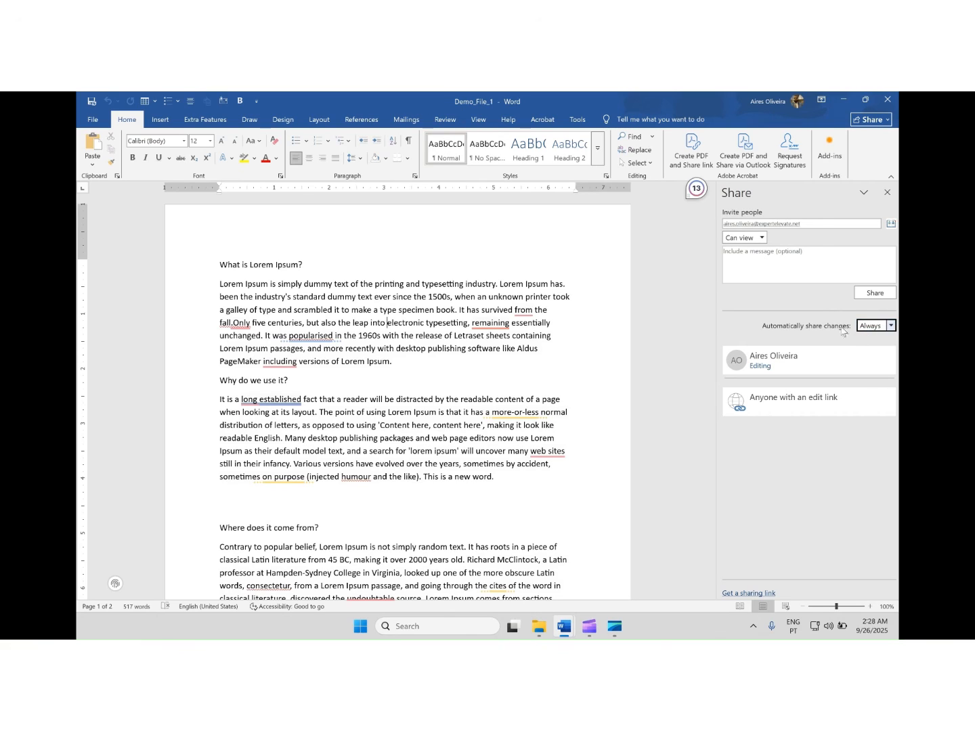
pyautogui.click(868, 295)
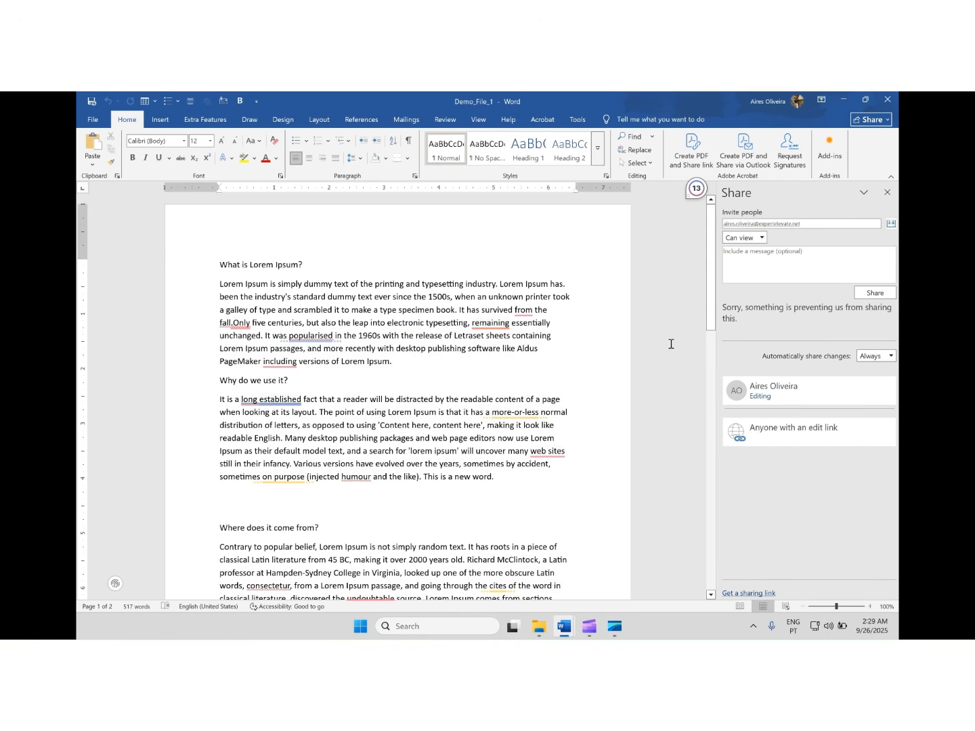
# Copy a sharing link to Demo_File_1 and set the link for Specific people with the Can edit permission
pyautogui.click(872, 120)
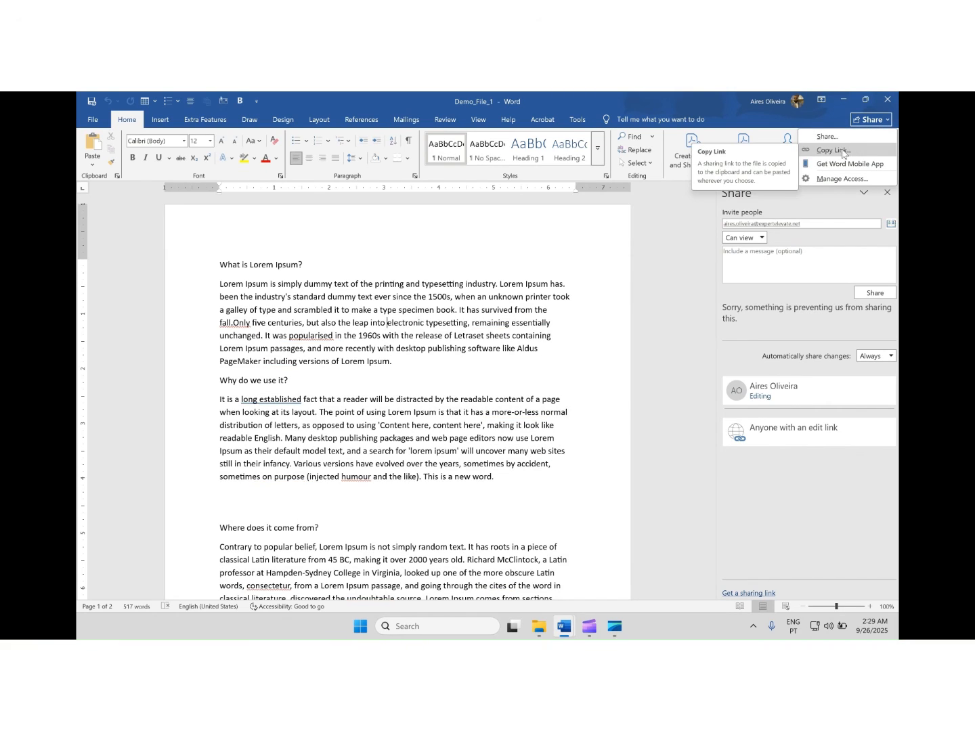
pyautogui.click(839, 150)
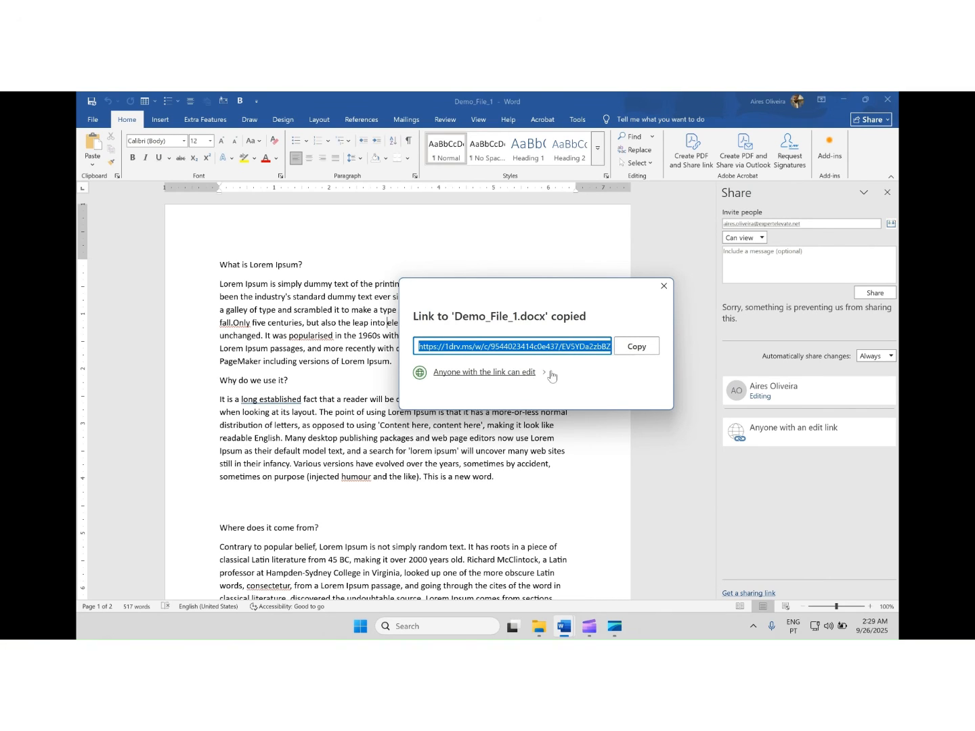
pyautogui.click(509, 374)
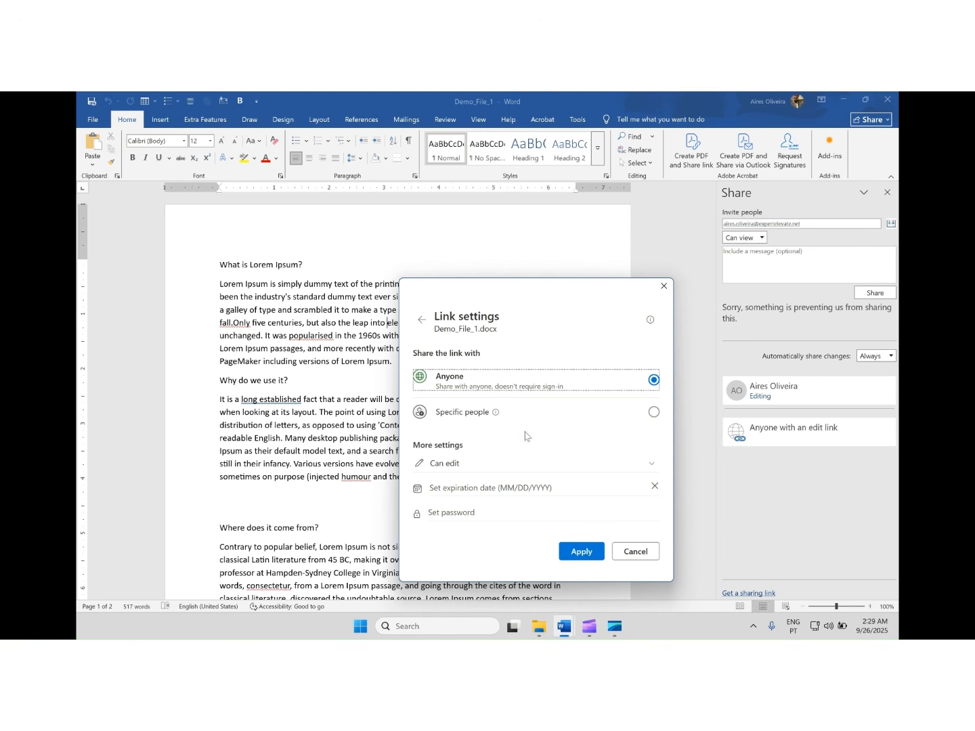
pyautogui.click(654, 412)
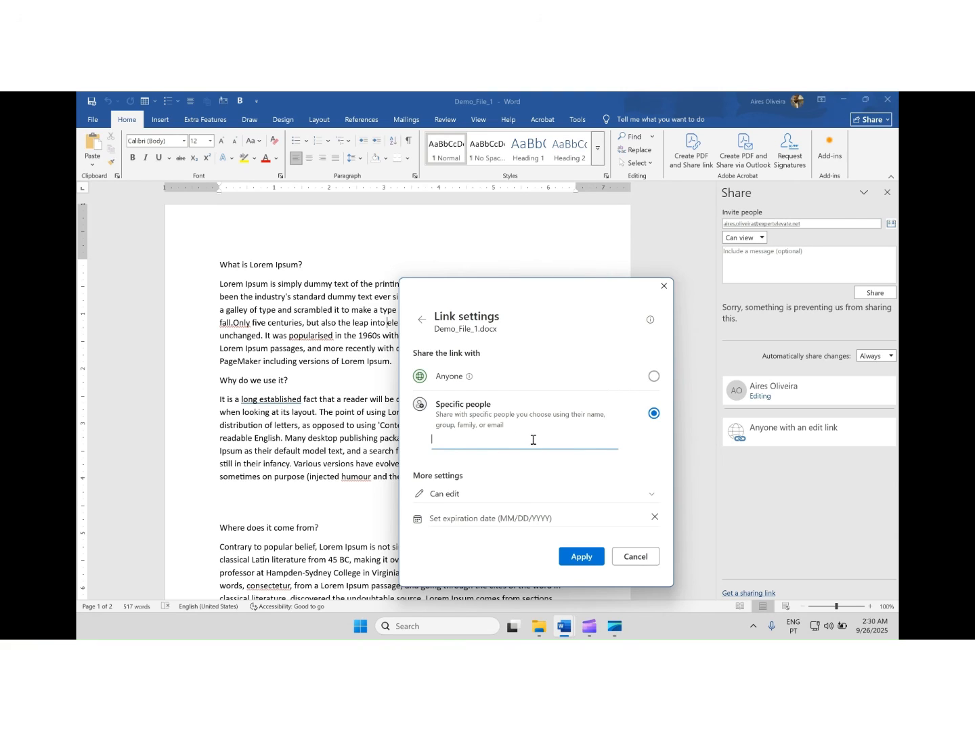
pyautogui.click(500, 493)
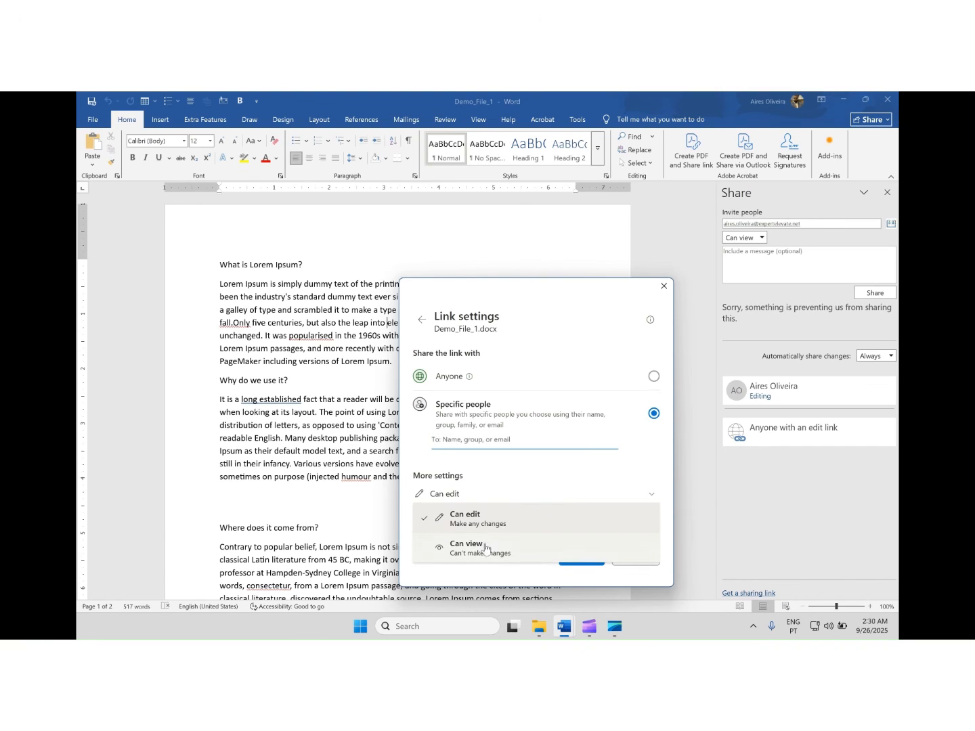
pyautogui.click(503, 512)
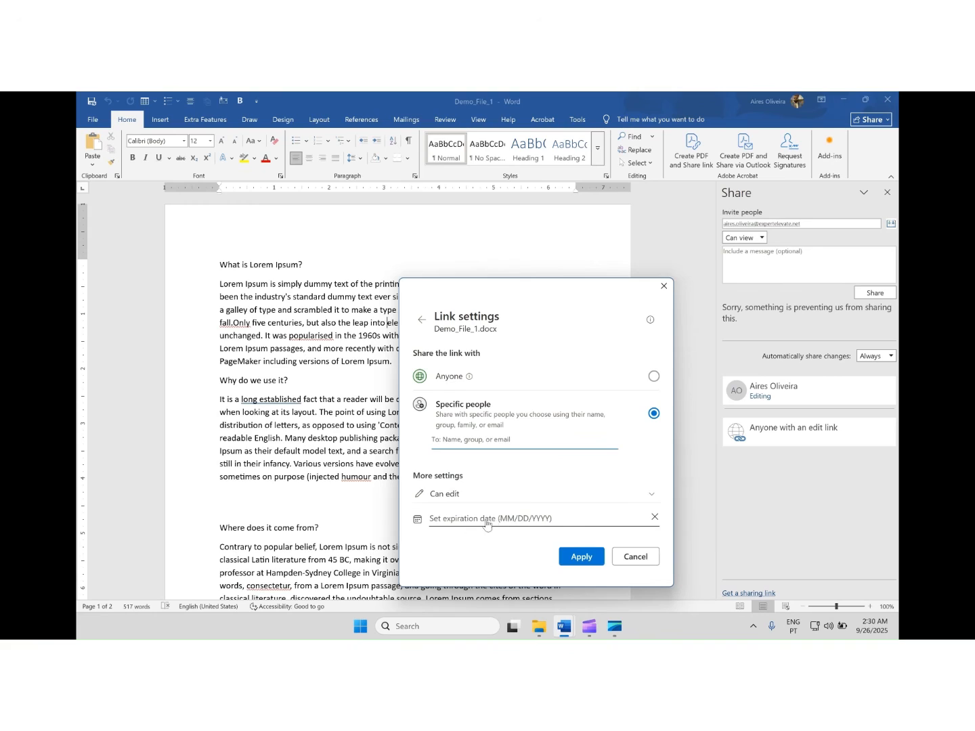
# Set the sharing link's expiration date to Sunday, Sep 28, 2025, and go to the recipient field for specific people
pyautogui.click(541, 519)
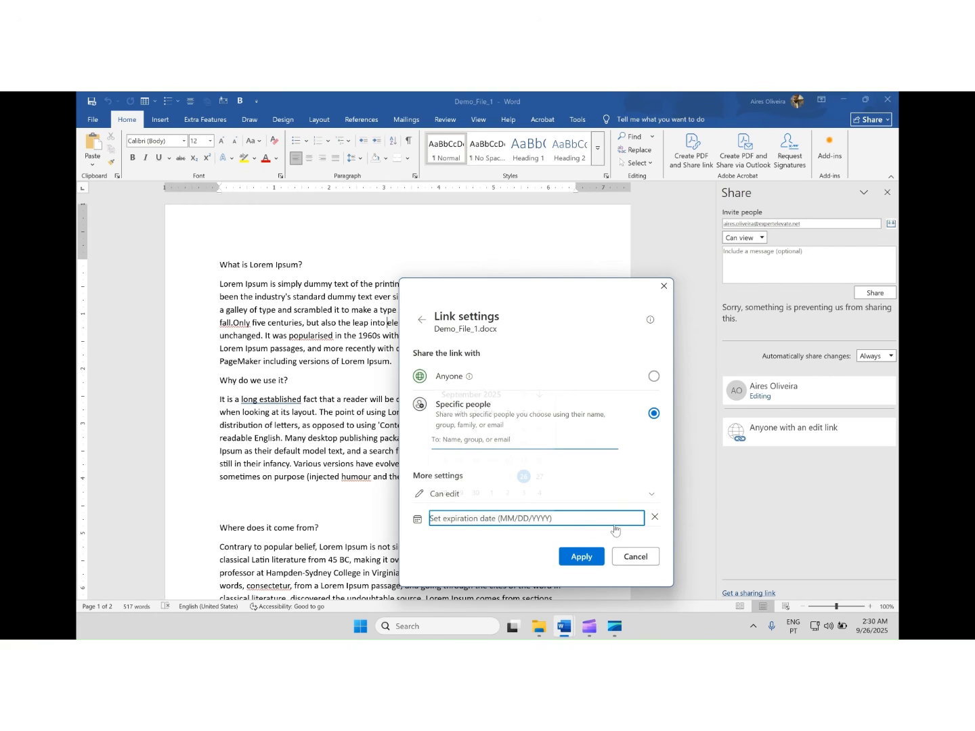
pyautogui.click(640, 518)
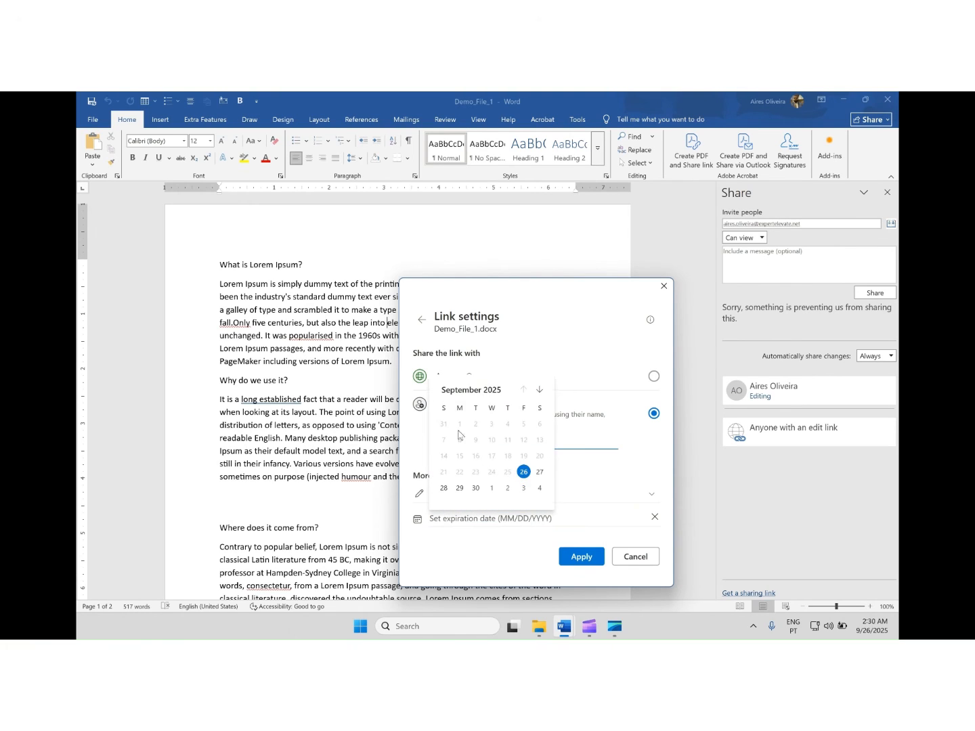
pyautogui.click(444, 489)
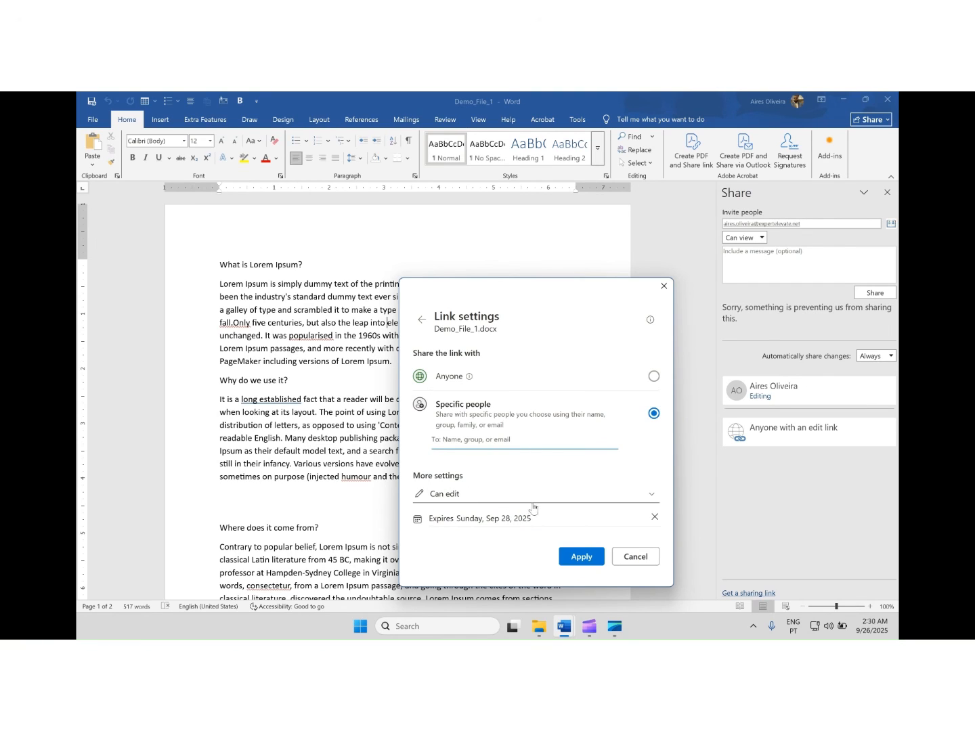
pyautogui.click(525, 442)
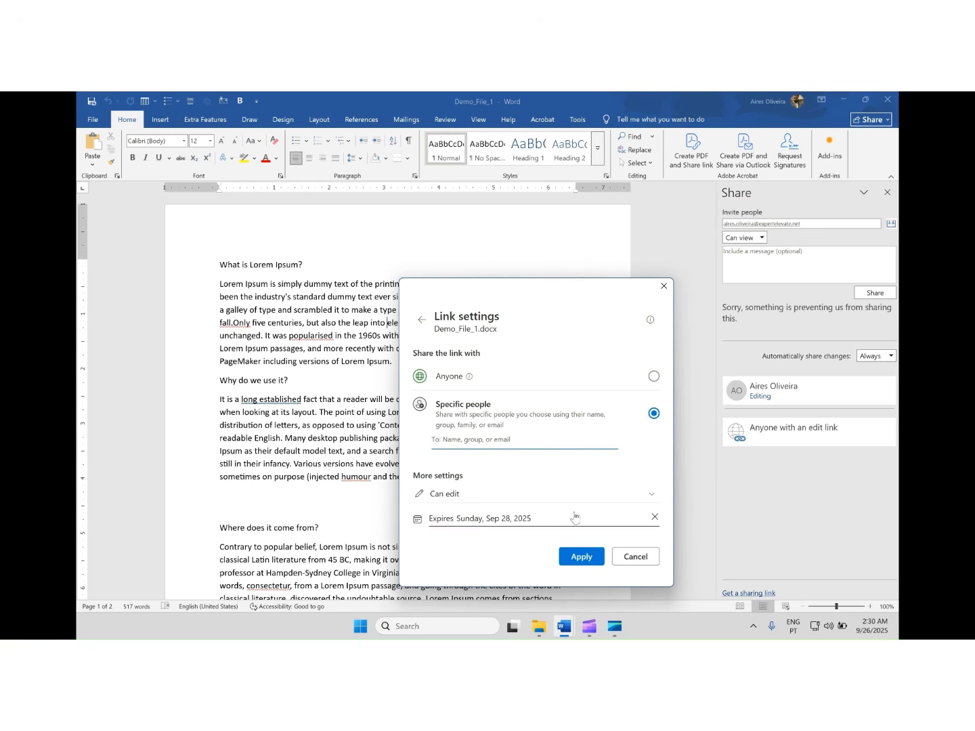